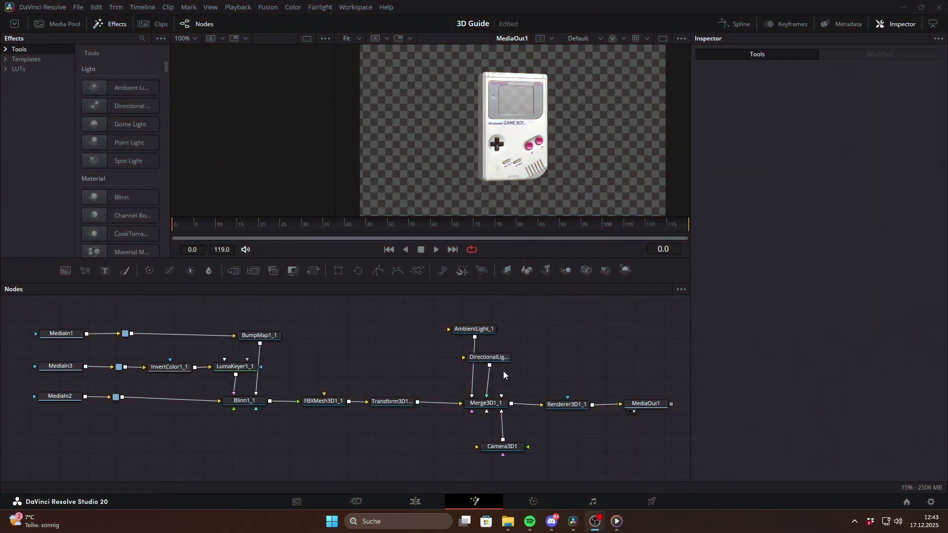
Turn the Game Boy's Transform3D1_2 Y rotation from -71.8 to -73.1.
{"action": "left_click", "coordinate": [320, 401]}
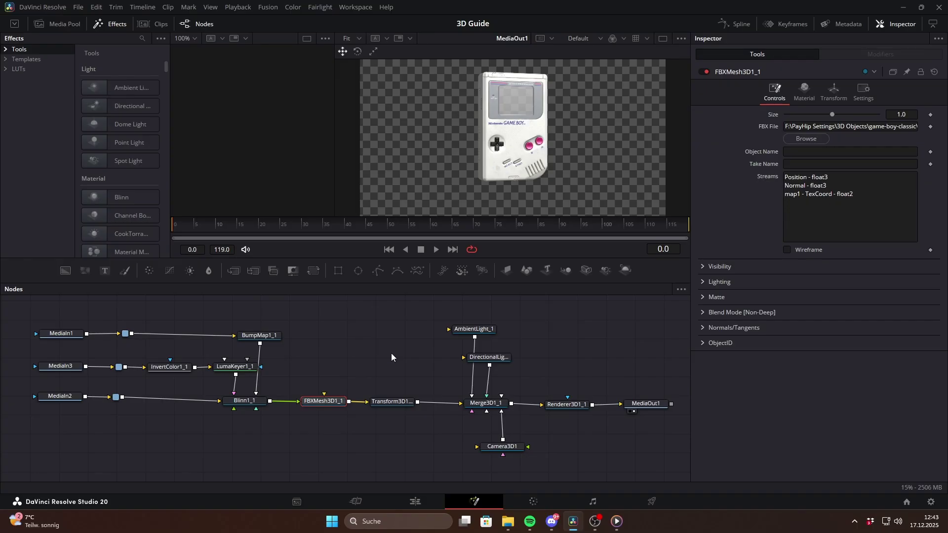
{"action": "left_click", "coordinate": [396, 401]}
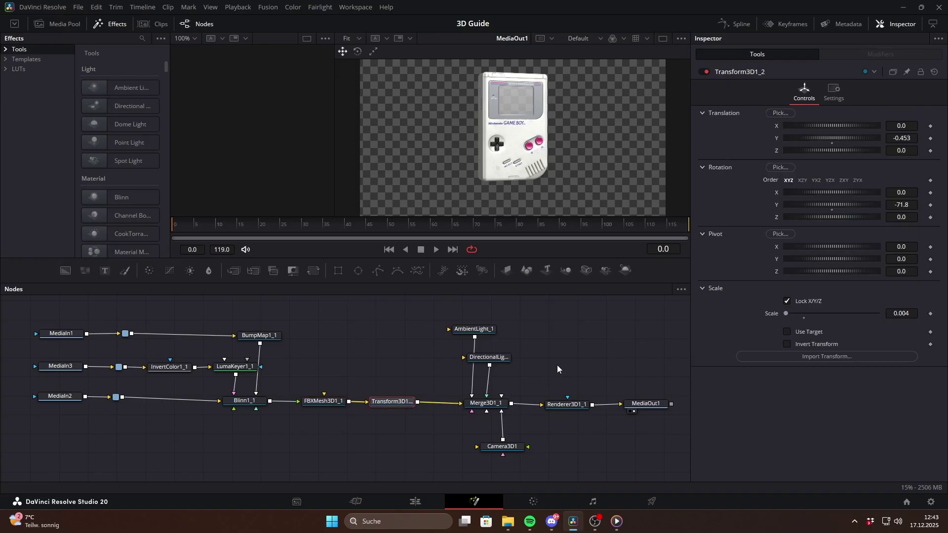
{"action": "mouse_move", "coordinate": [899, 208]}
{"action": "left_mouse_down"}
{"action": "mouse_move", "coordinate": [924, 209]}
{"action": "mouse_move", "coordinate": [886, 208]}
{"action": "mouse_move", "coordinate": [901, 208]}
{"action": "left_mouse_up"}
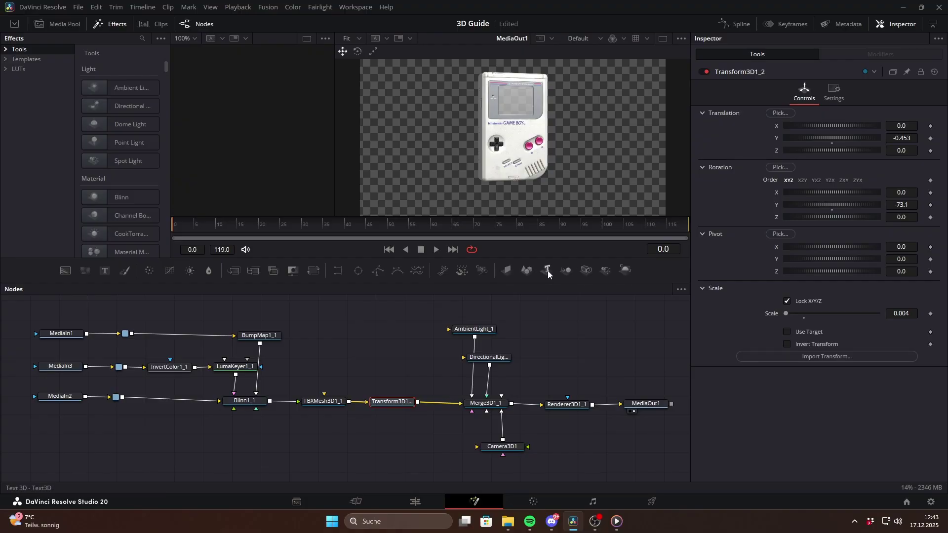
{"action": "left_click_drag", "start_coordinate": [547, 269], "coordinate": [562, 322]}
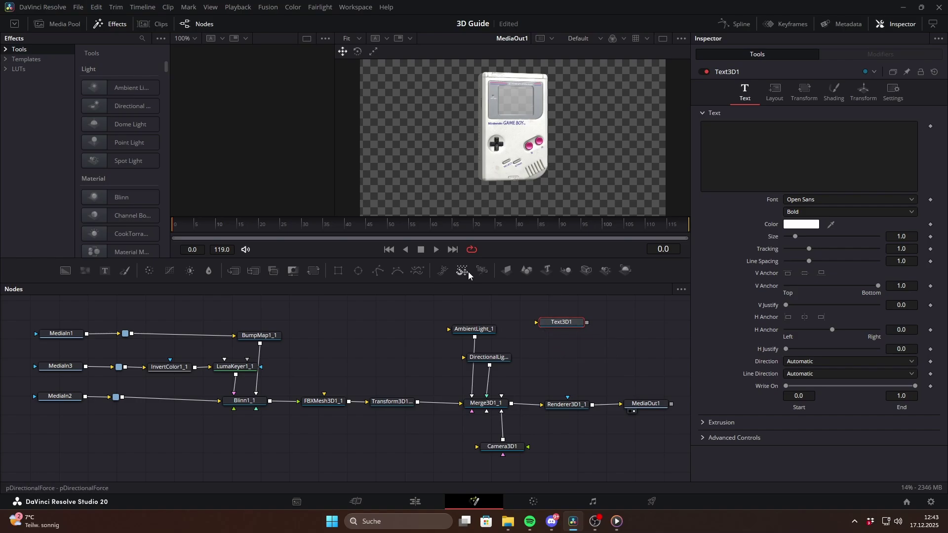
{"action": "left_click", "coordinate": [580, 326]}
{"action": "key", "text": "shift+space"}
{"action": "type", "text": "3d"}
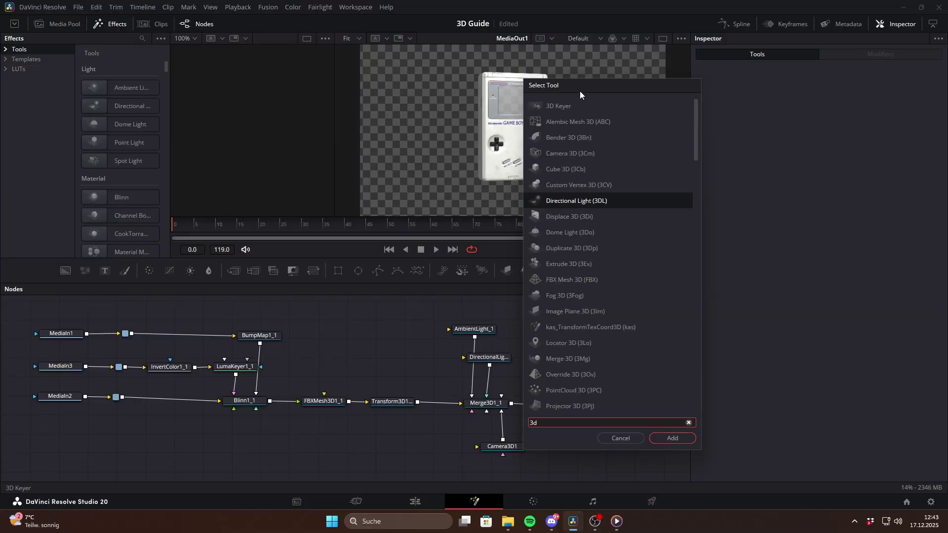
{"action": "scroll", "coordinate": [581, 226], "scroll_direction": "down", "scroll_amount": 3}
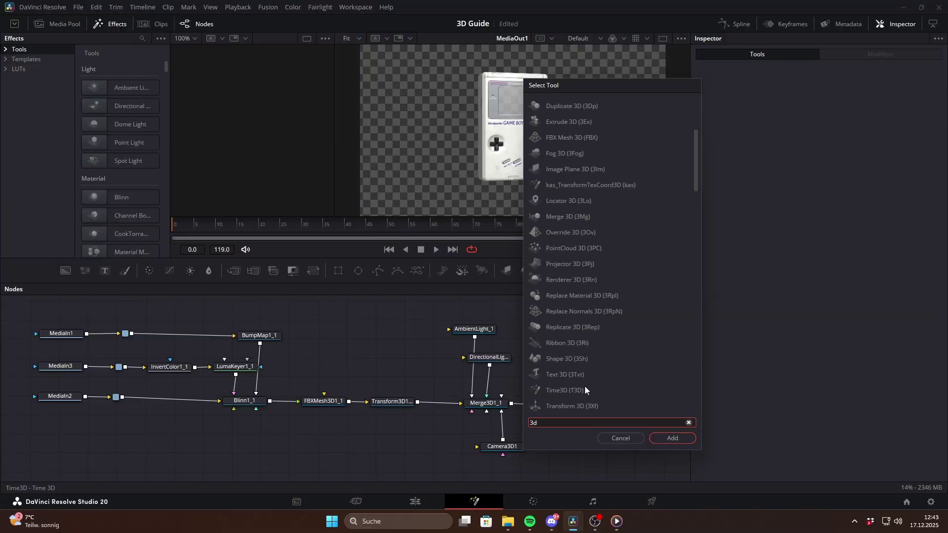
{"action": "scroll", "coordinate": [574, 213], "scroll_direction": "up", "scroll_amount": 2}
{"action": "scroll", "coordinate": [578, 227], "scroll_direction": "up", "scroll_amount": 3}
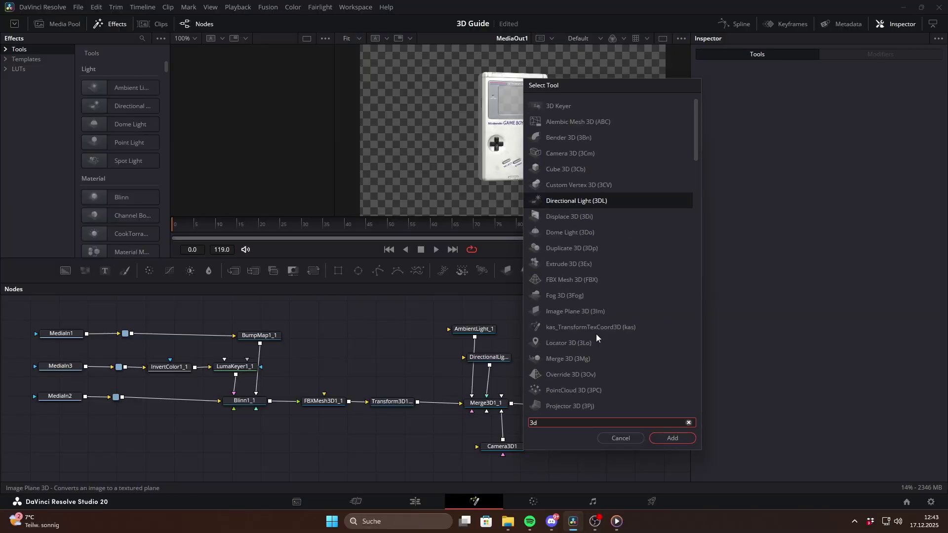
{"action": "left_click", "coordinate": [620, 438]}
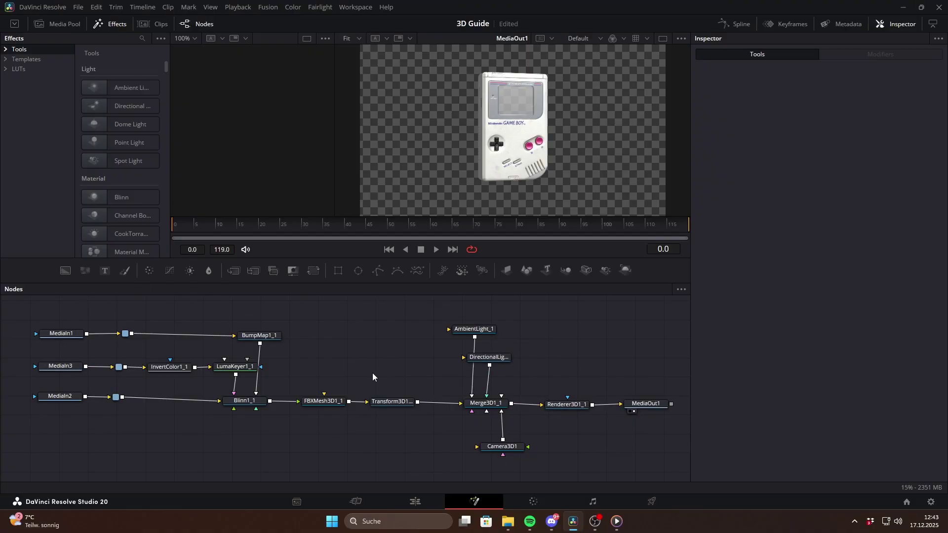
{"action": "left_click", "coordinate": [324, 403]}
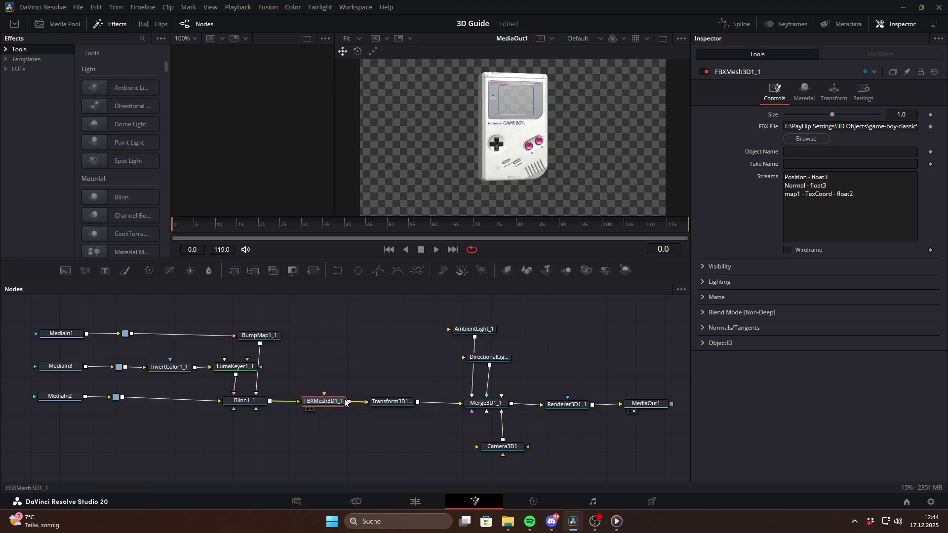
{"action": "left_click", "coordinate": [805, 139]}
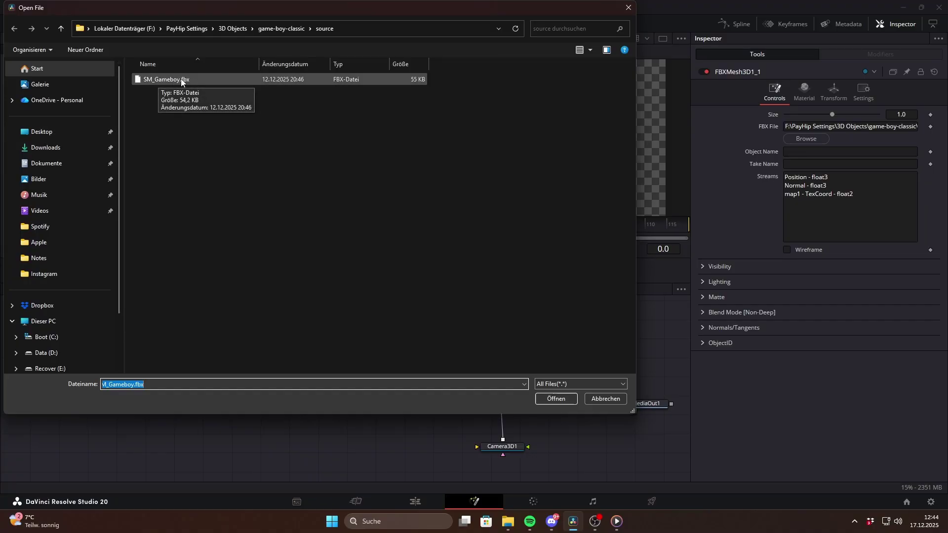
{"action": "left_click", "coordinate": [627, 8]}
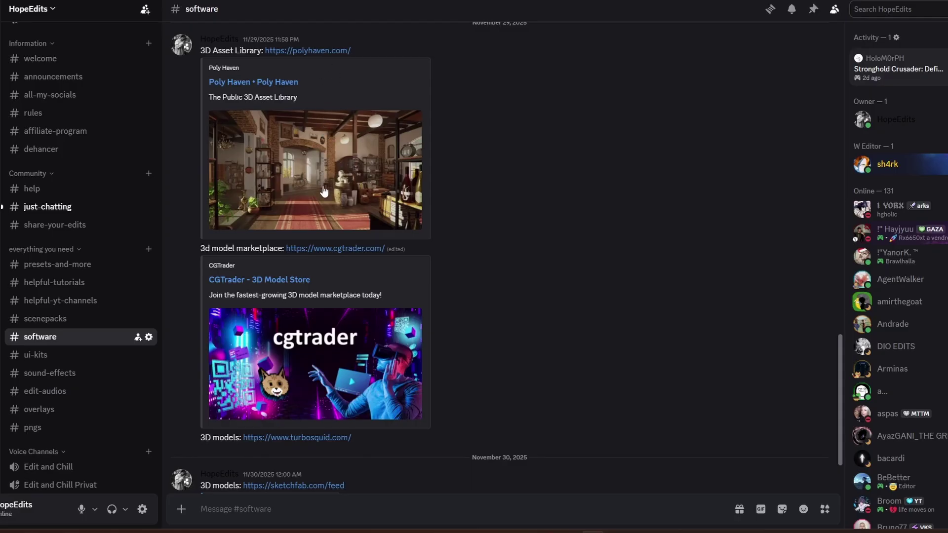
Scroll the #software channel down to the sketchfab.com/feed link.
{"action": "scroll", "coordinate": [312, 304], "scroll_direction": "down", "scroll_amount": 1}
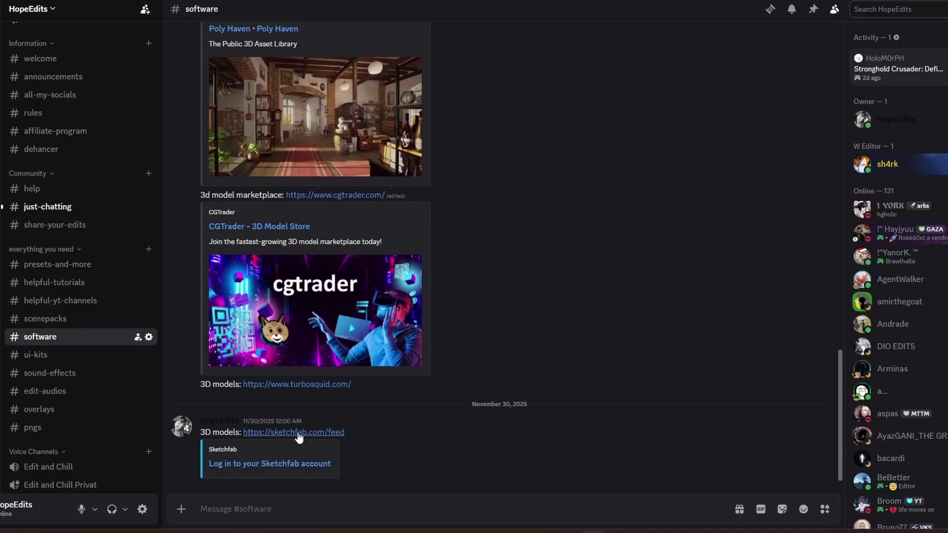
Download Sketchfab's Game Boy Classic in its original fbx format as game-boy-classic.zip.
{"action": "left_click", "coordinate": [316, 434]}
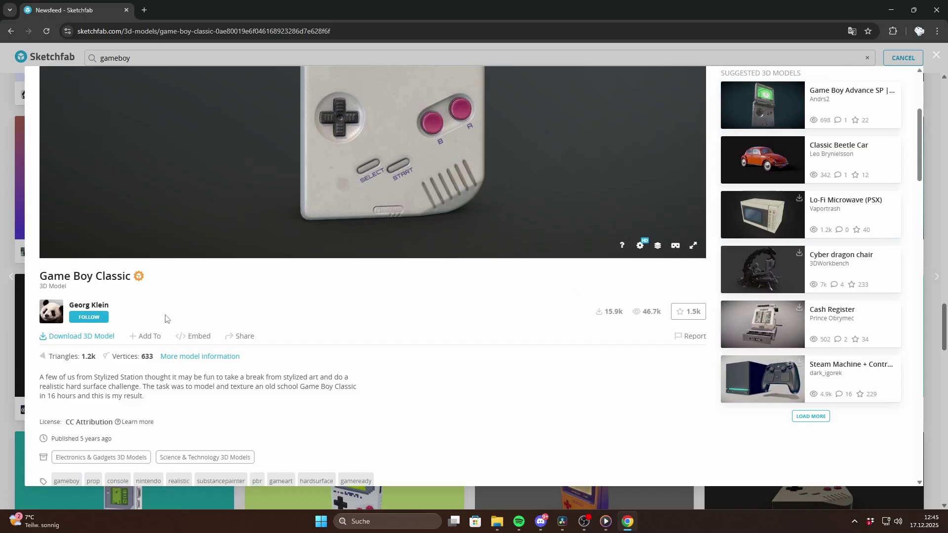
{"action": "left_click", "coordinate": [93, 341]}
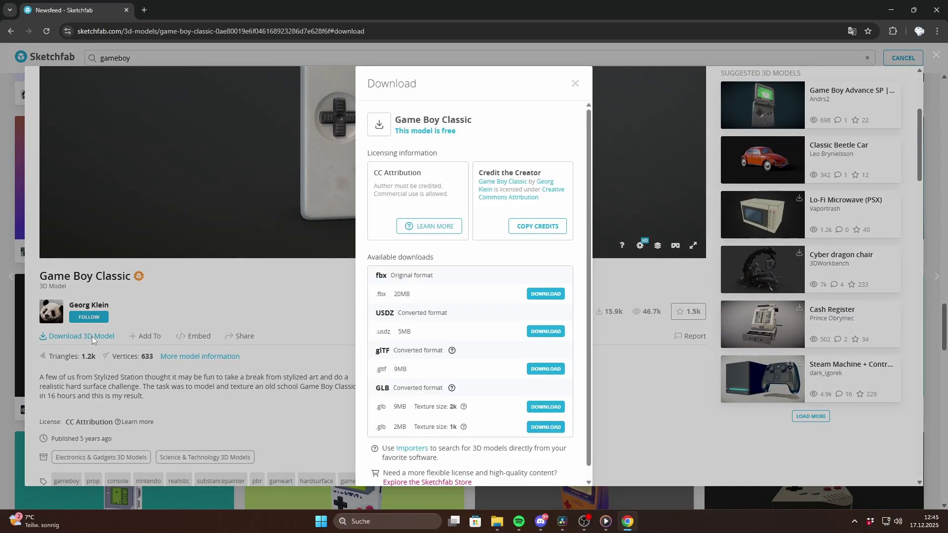
{"action": "left_click", "coordinate": [543, 295]}
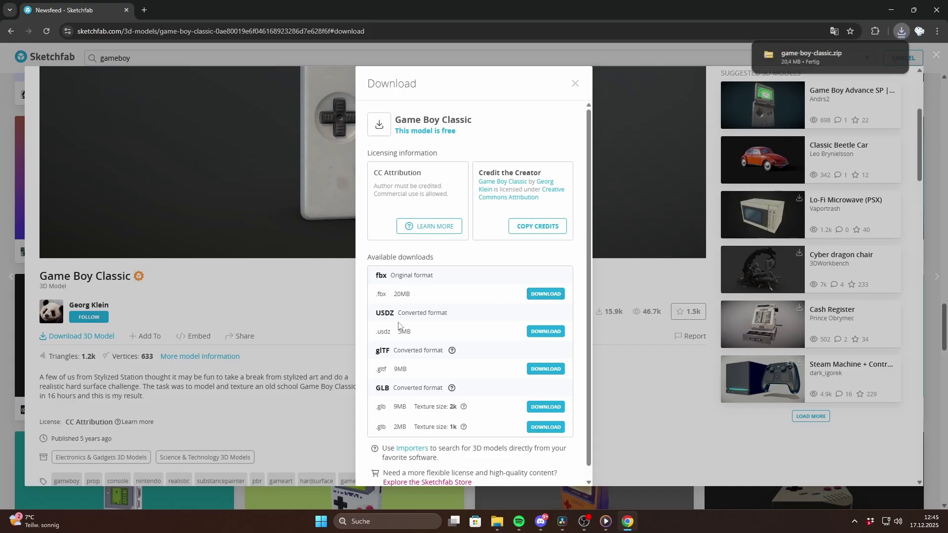
{"action": "left_click", "coordinate": [576, 92]}
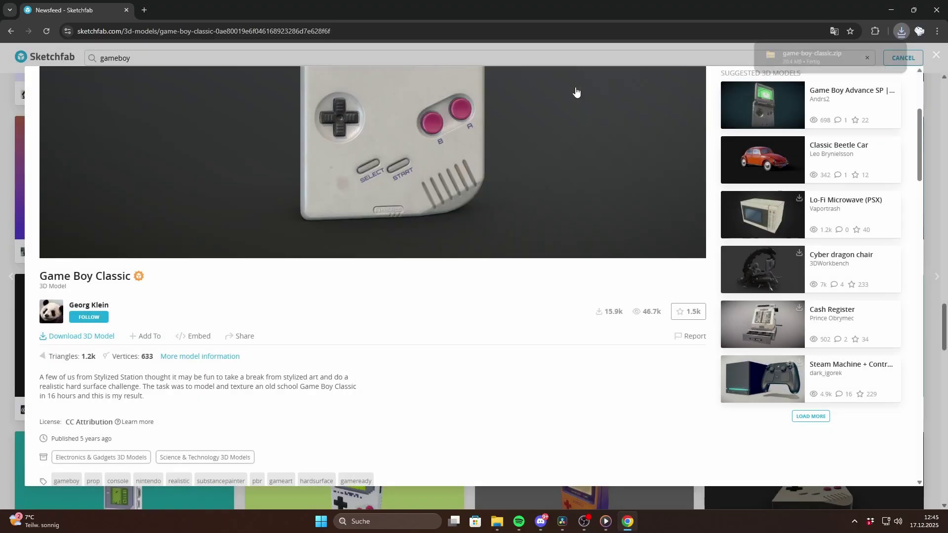
Load the Game Boy .fbx from Downloads > game-boy-classic > source into FBXMesh3D1.
{"action": "left_click_drag", "start_coordinate": [270, 401], "coordinate": [328, 405]}
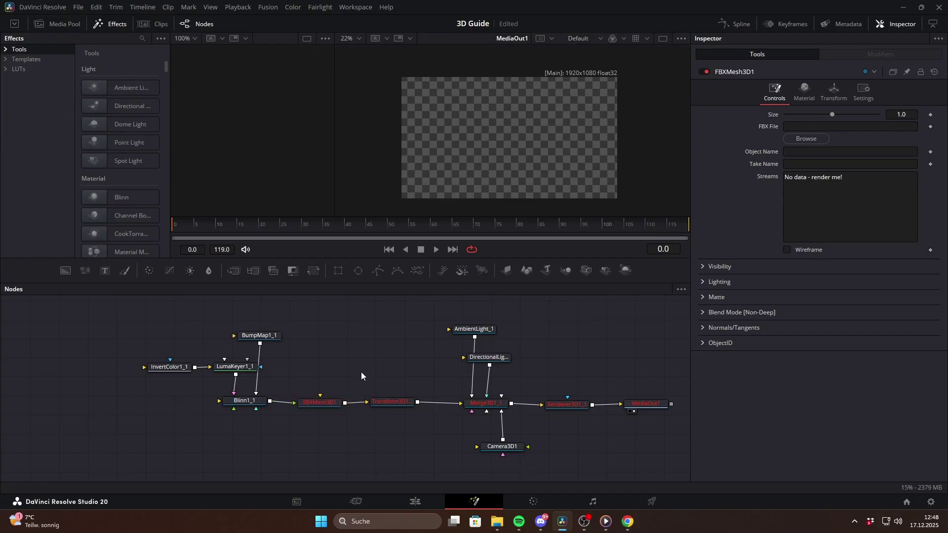
{"action": "left_click", "coordinate": [807, 138]}
{"action": "double_click", "coordinate": [184, 133]}
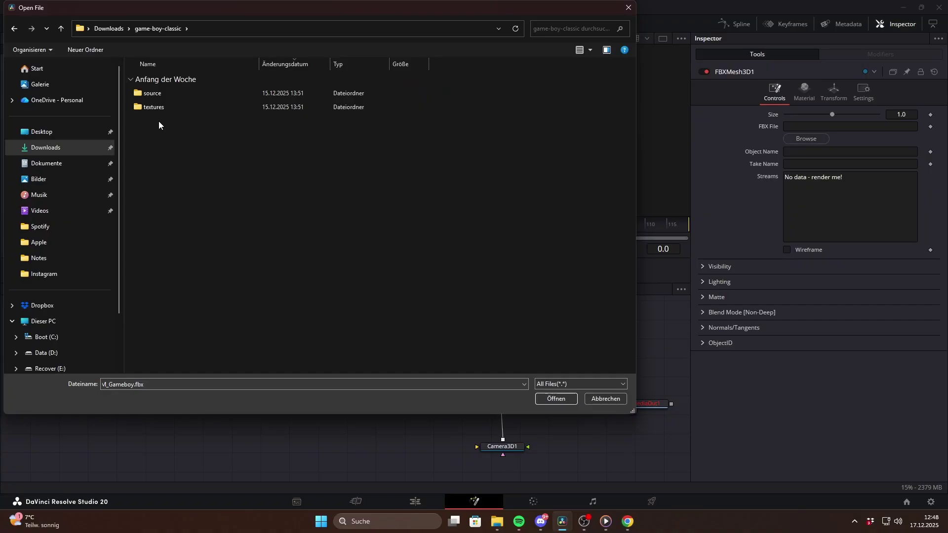
{"action": "double_click", "coordinate": [165, 95]}
{"action": "double_click", "coordinate": [181, 93]}
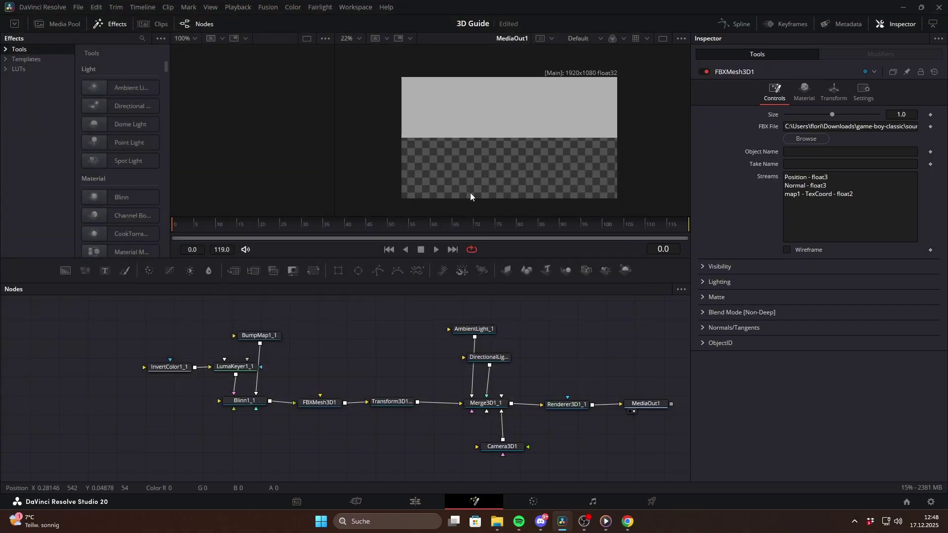
Shrink the Game Boy's Transform3D1_2 scale to 0.005.
{"action": "left_click", "coordinate": [393, 401]}
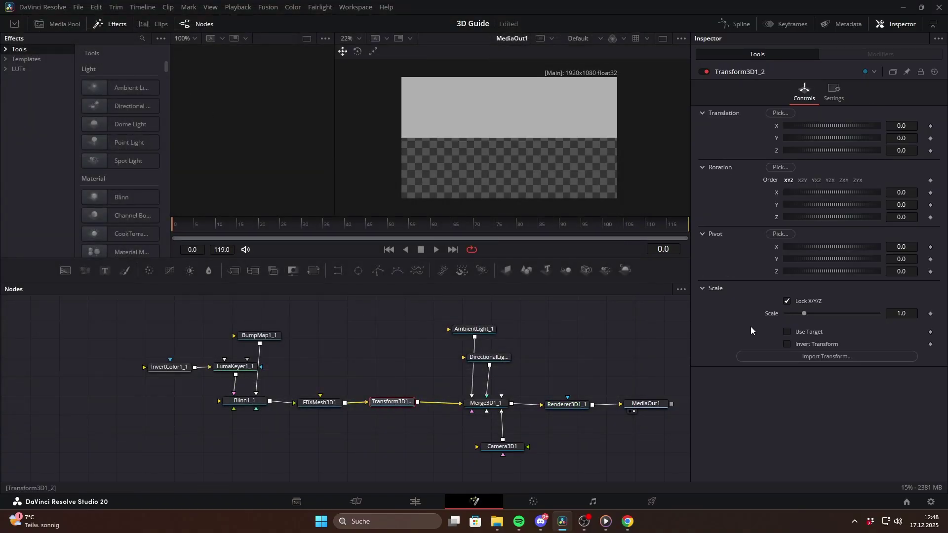
{"action": "left_click_drag", "start_coordinate": [901, 313], "coordinate": [871, 313]}
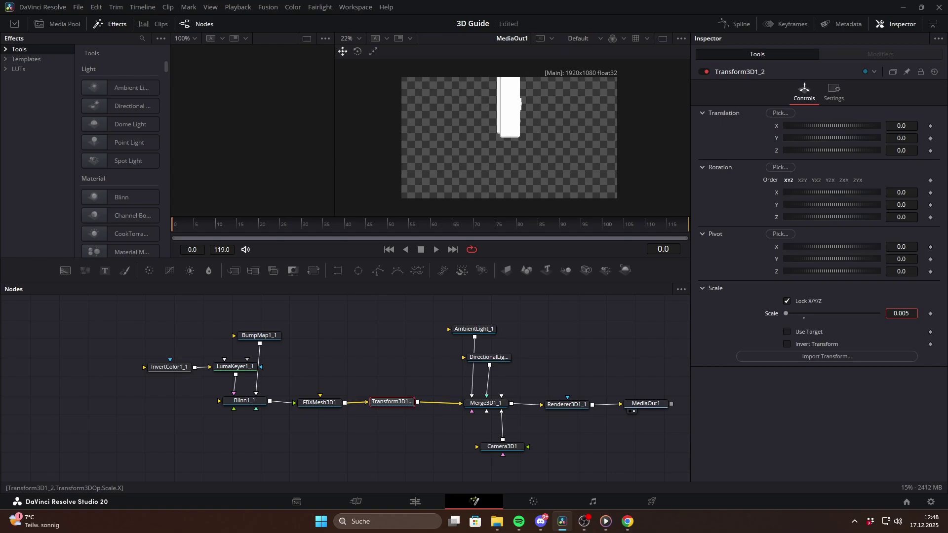
{"action": "key", "text": "alt+Tab"}
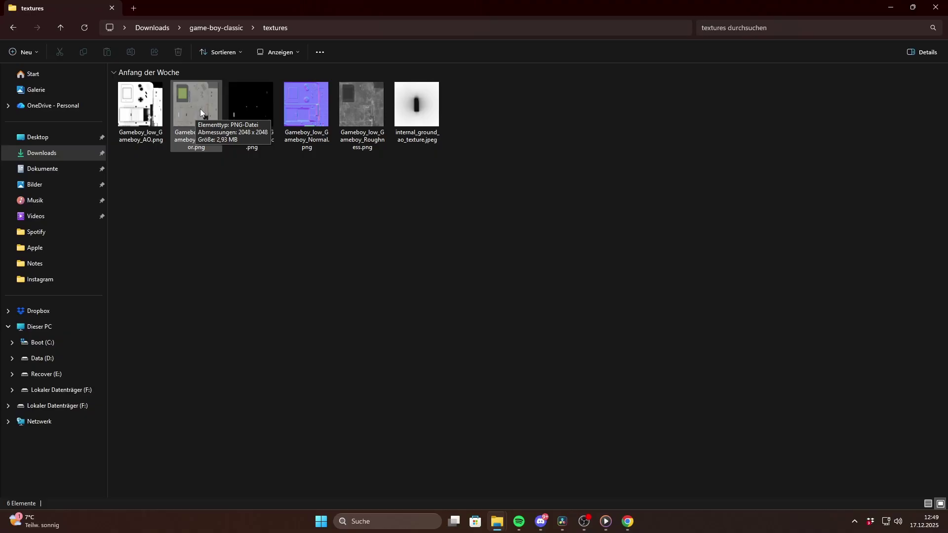
Drag Gameboy_low_Gameboy_BaseColor.png into the Nodes panel to create MediaIn1.
{"action": "left_click_drag", "start_coordinate": [201, 108], "coordinate": [172, 404]}
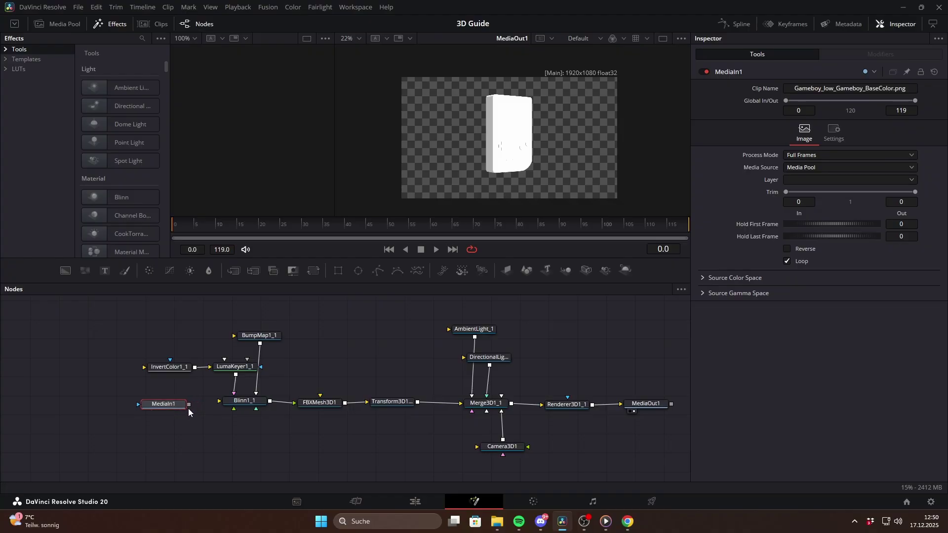
Delete the stray CookTorrance1 and Ward1 nodes and wire MediaIn1 into Blinn1_1's Diffuse Color.
{"action": "key", "text": "ctrl+v"}
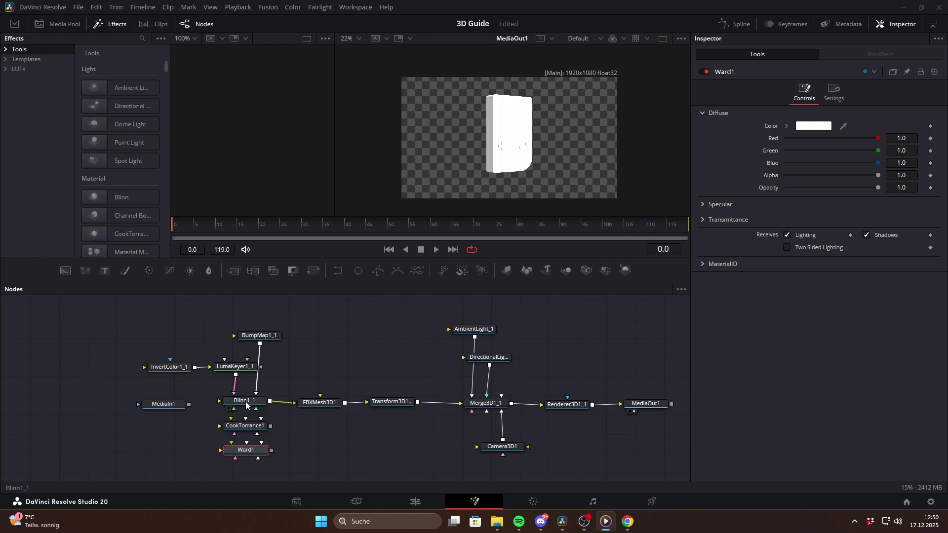
{"action": "left_click", "coordinate": [243, 428]}
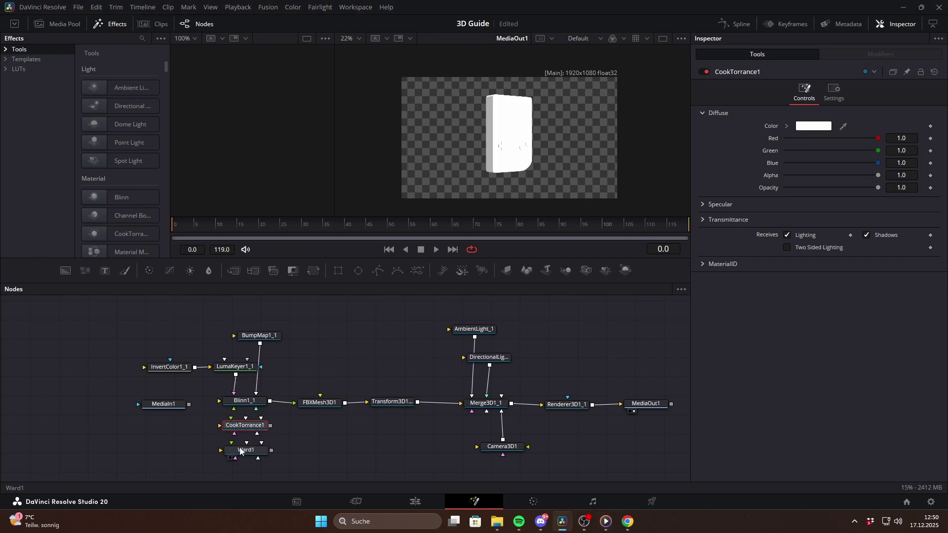
{"action": "left_click", "coordinate": [241, 449]}
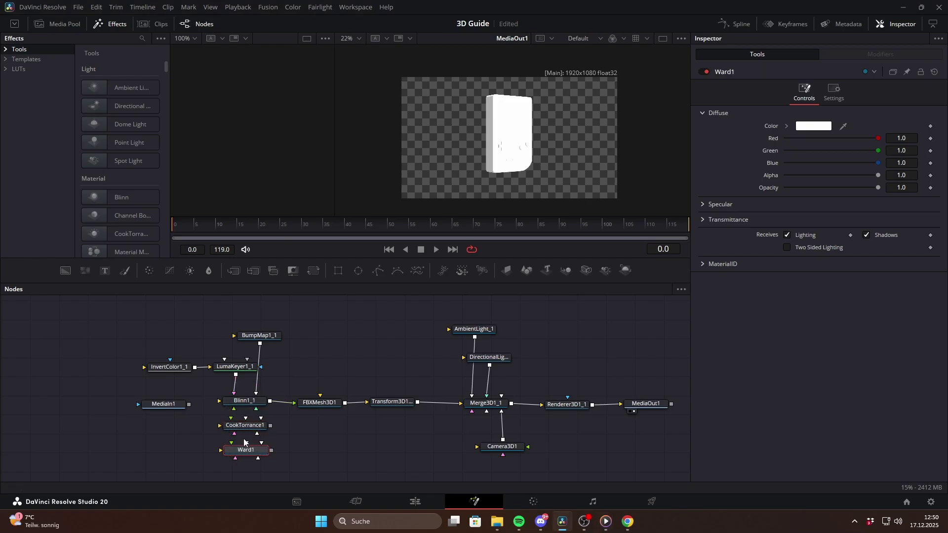
{"action": "left_click_drag", "start_coordinate": [203, 424], "coordinate": [260, 455]}
{"action": "right_click", "coordinate": [257, 453]}
{"action": "left_click", "coordinate": [291, 214]}
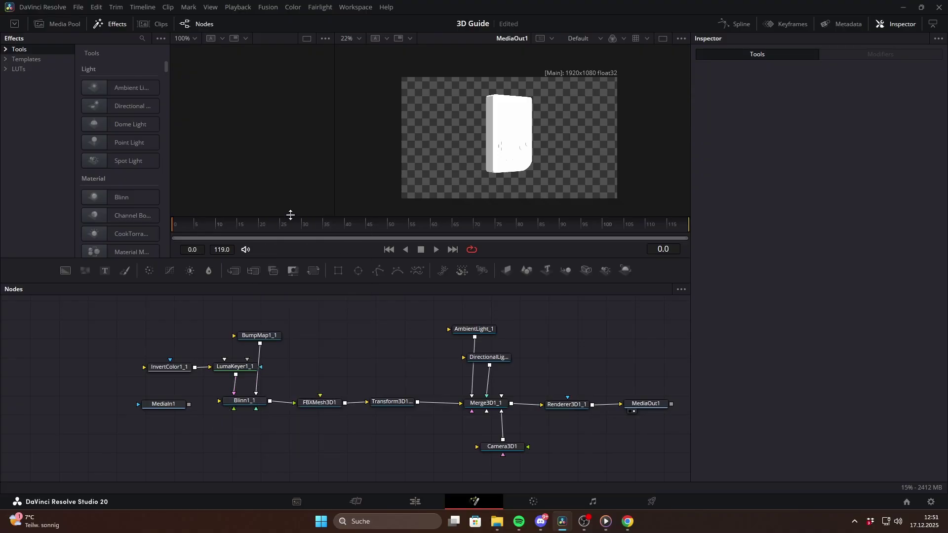
{"action": "left_click_drag", "start_coordinate": [189, 405], "coordinate": [219, 405]}
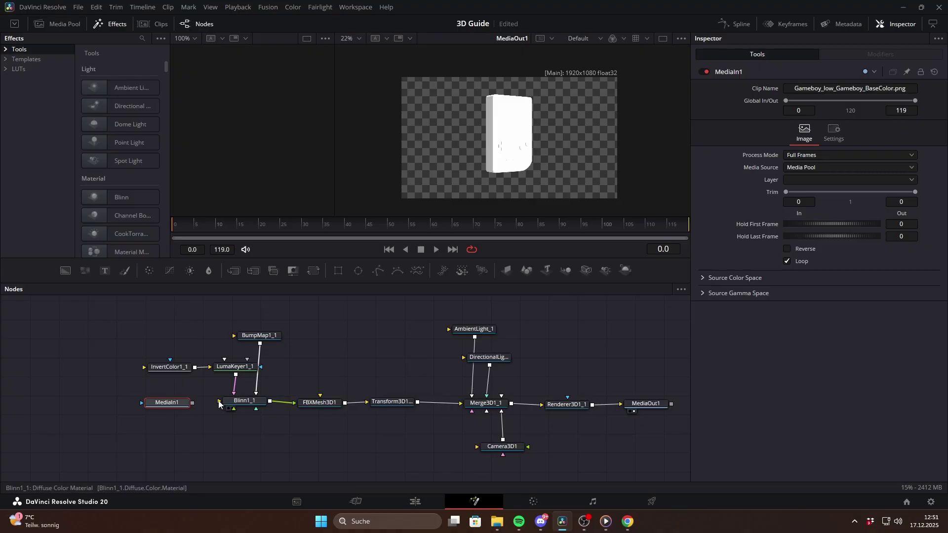
{"action": "left_click_drag", "start_coordinate": [192, 403], "coordinate": [219, 402]}
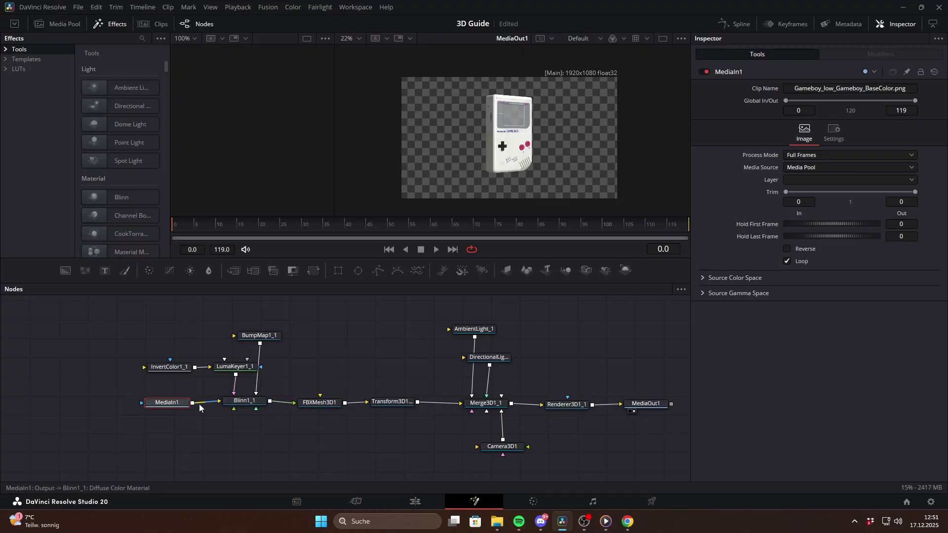
Bring Gameboy_low_Gameboy_Normal.png into the graph as MediaIn2, placed to feed BumpMap1_1.
{"action": "key", "text": "alt+Tab"}
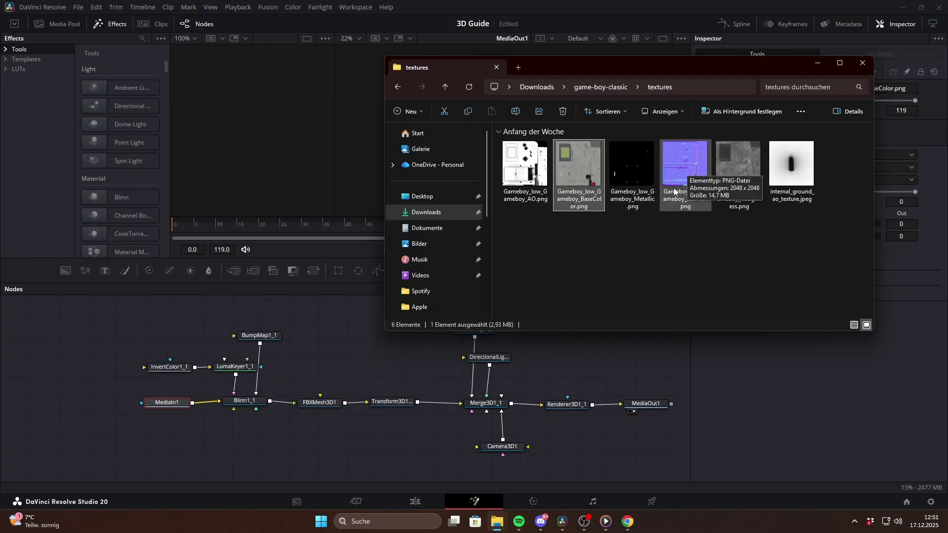
{"action": "left_click_drag", "start_coordinate": [687, 172], "coordinate": [112, 376]}
{"action": "left_click", "coordinate": [817, 63]}
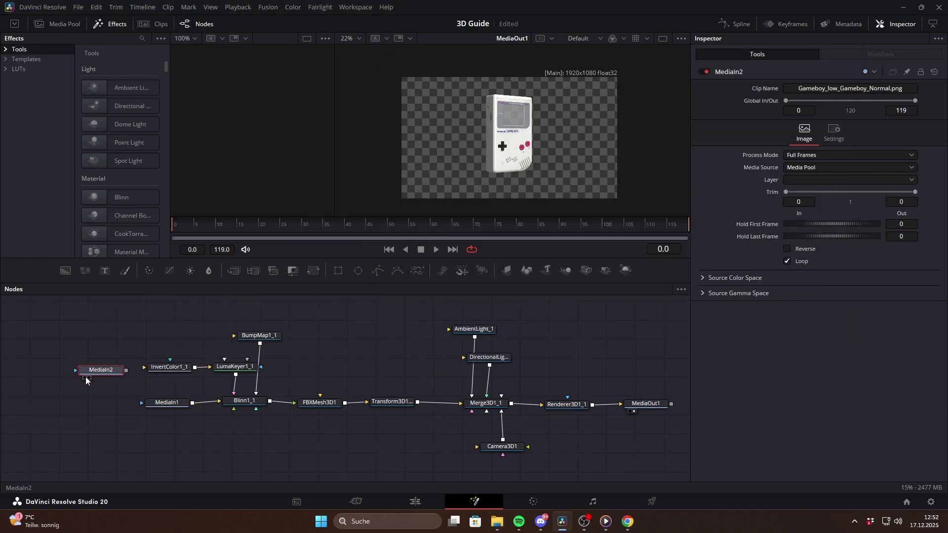
{"action": "left_click_drag", "start_coordinate": [109, 374], "coordinate": [186, 341]}
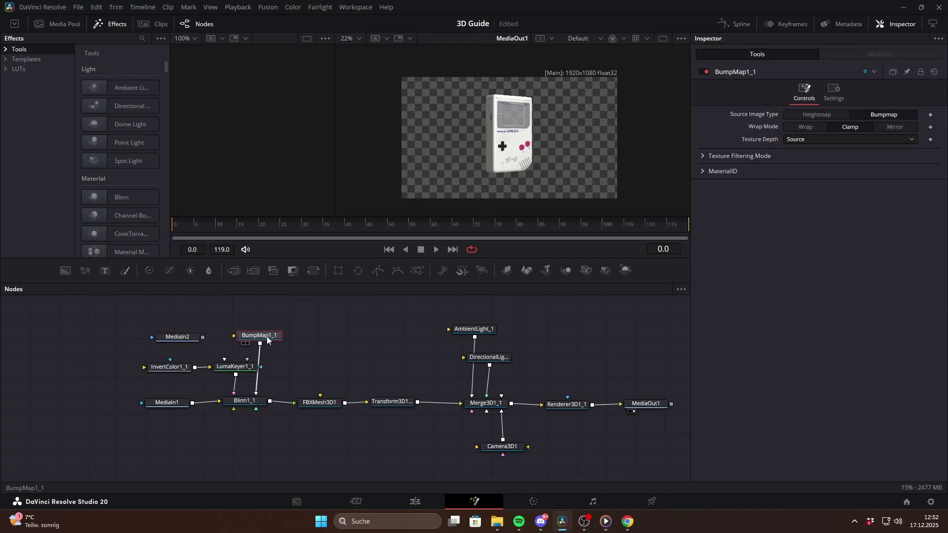
Compare Heightmap against Bumpmap as the bump map source, settling on Bumpmap.
{"action": "left_click", "coordinate": [809, 114]}
{"action": "left_click", "coordinate": [884, 114]}
{"action": "left_click", "coordinate": [819, 115]}
{"action": "left_click", "coordinate": [876, 115]}
{"action": "scroll", "coordinate": [615, 150], "scroll_direction": "up", "scroll_amount": 3}
{"action": "left_click", "coordinate": [814, 117]}
{"action": "left_click", "coordinate": [869, 114]}
{"action": "left_click", "coordinate": [831, 114]}
{"action": "left_click", "coordinate": [883, 115]}
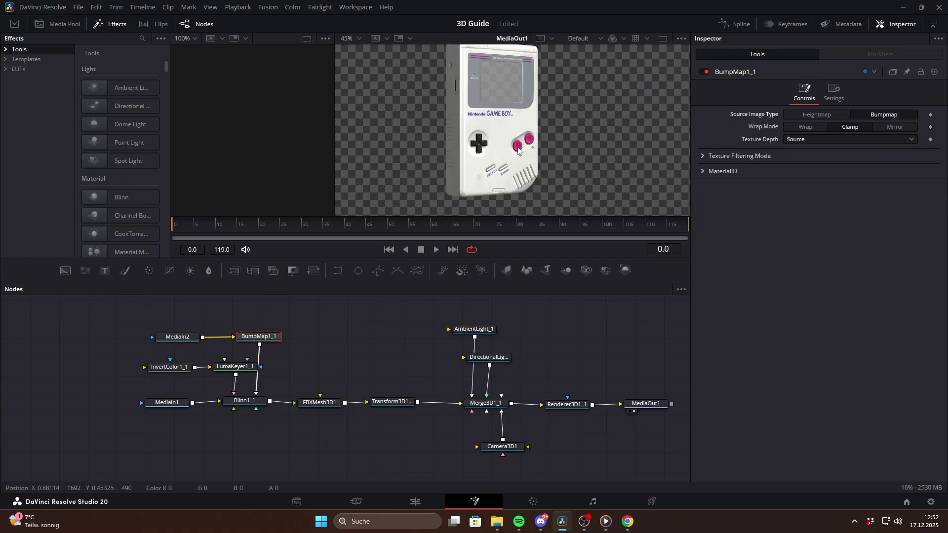
{"action": "scroll", "coordinate": [511, 148], "scroll_direction": "down", "scroll_amount": 3}
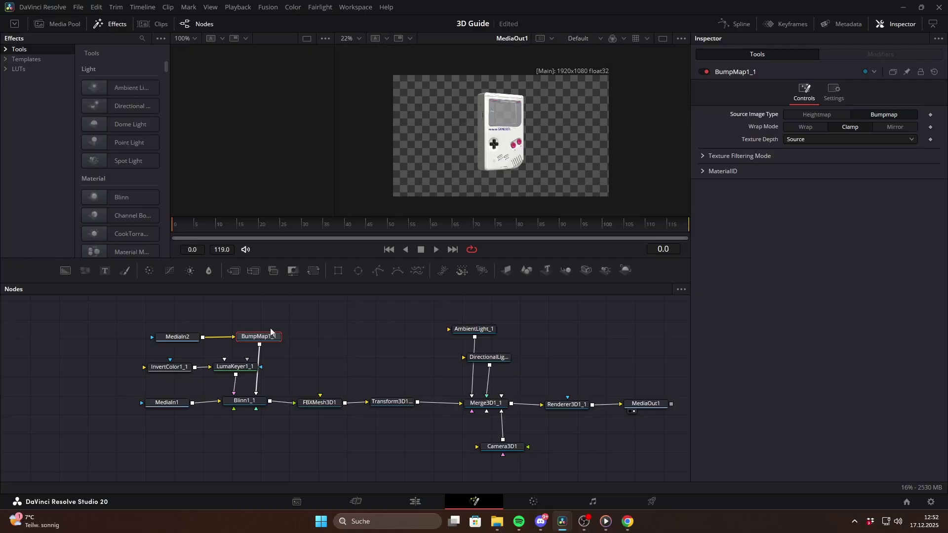
{"action": "left_click_drag", "start_coordinate": [186, 343], "coordinate": [189, 342]}
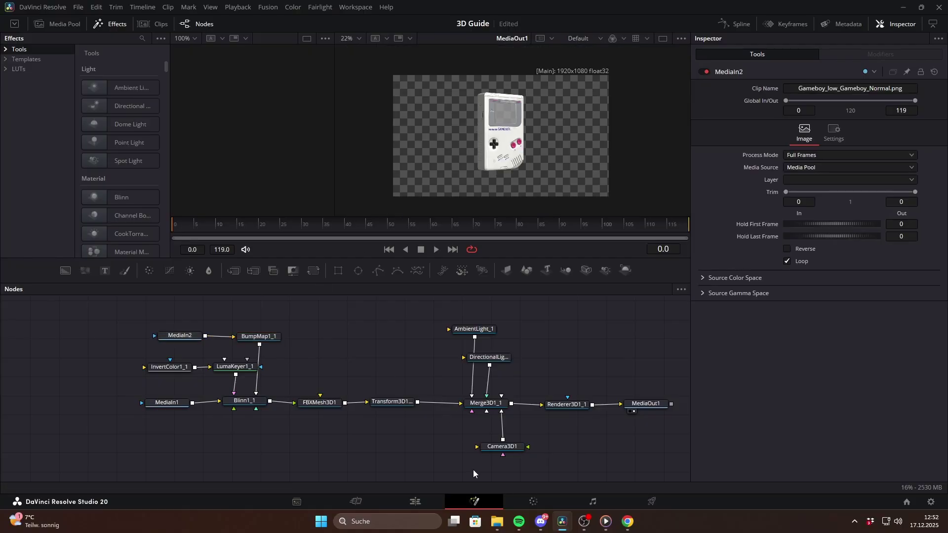
Bring Gameboy_low_Gameboy_Roughness.png into the node graph as MediaIn3.
{"action": "mouse_move", "coordinate": [496, 522]}
{"action": "left_click", "coordinate": [512, 500]}
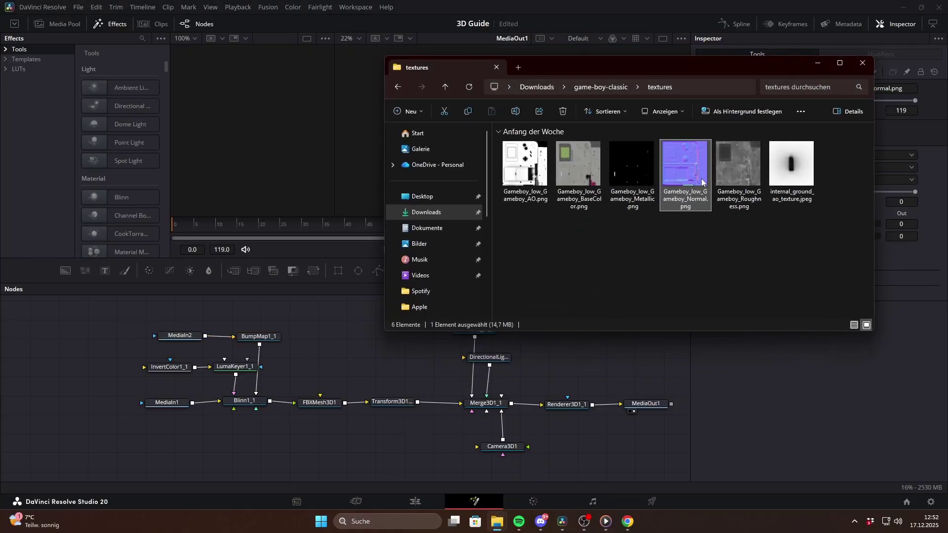
{"action": "left_click", "coordinate": [737, 234]}
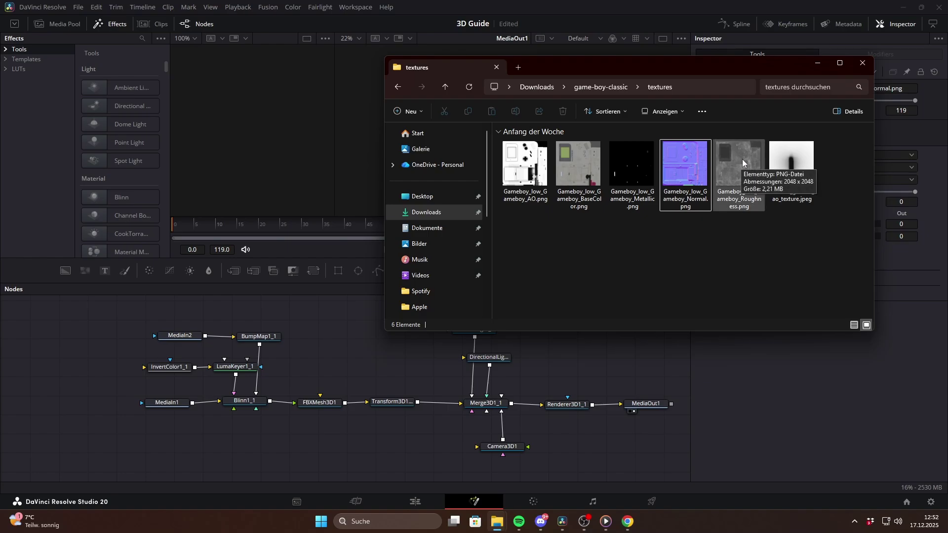
{"action": "left_click_drag", "start_coordinate": [742, 159], "coordinate": [126, 374]}
Preview the raw, inverted and luma-keyed roughness texture, then inspect the InvertColor and LumaKeyer settings.
{"action": "left_click", "coordinate": [92, 377]}
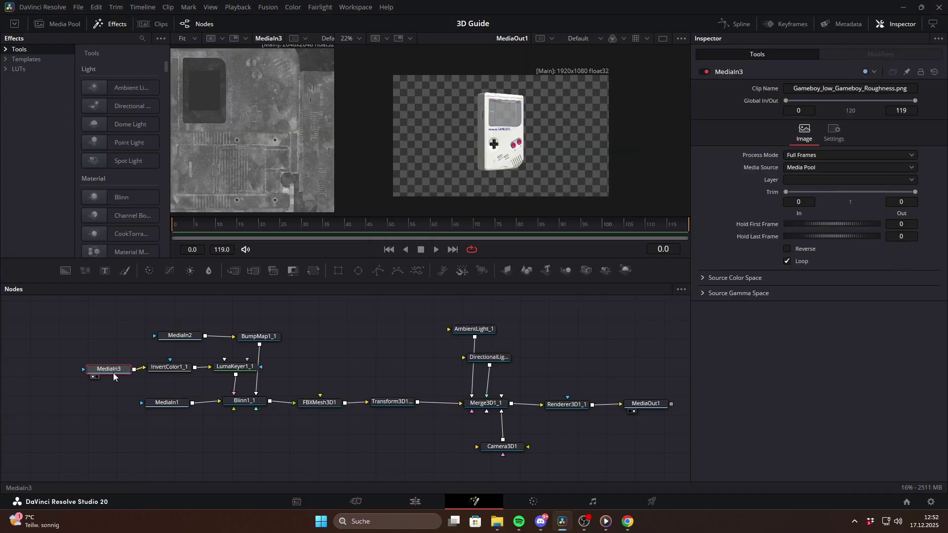
{"action": "left_click", "coordinate": [153, 376]}
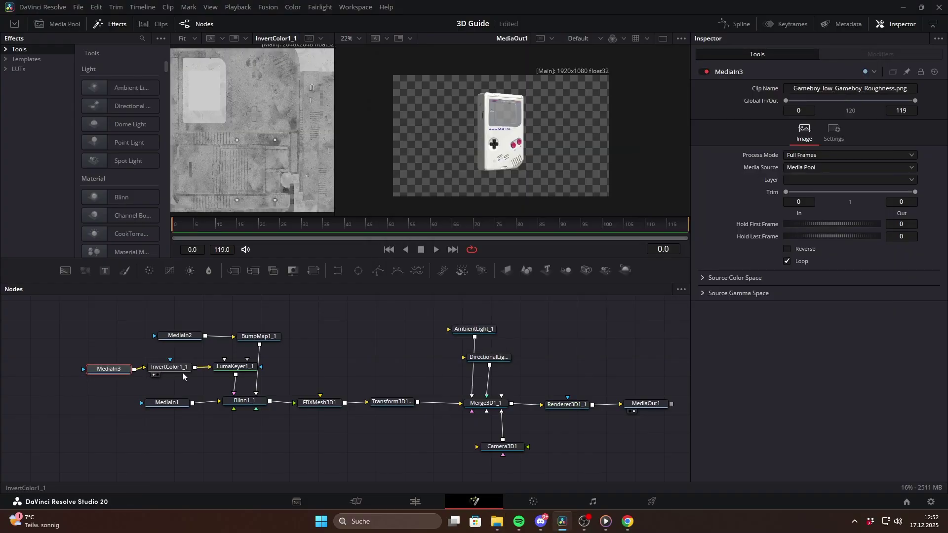
{"action": "left_click", "coordinate": [219, 374]}
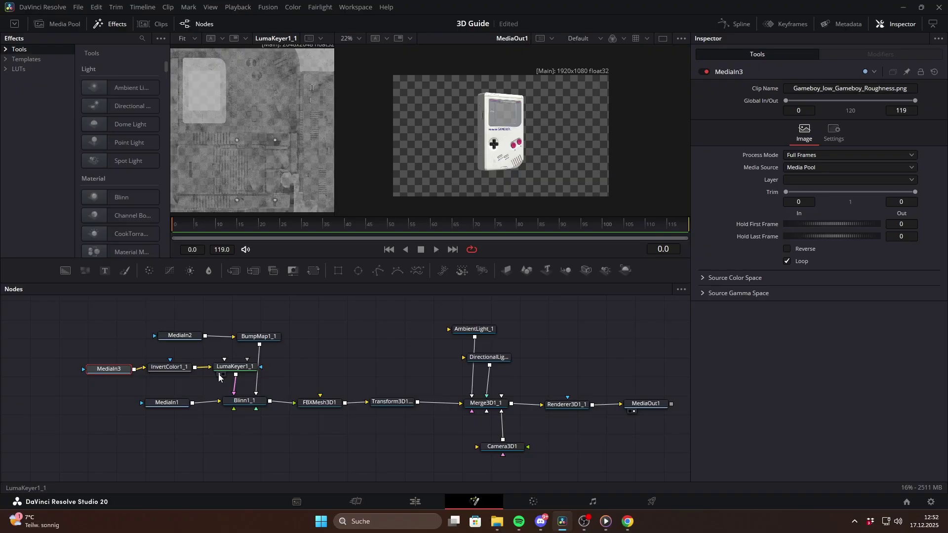
{"action": "left_click", "coordinate": [154, 374]}
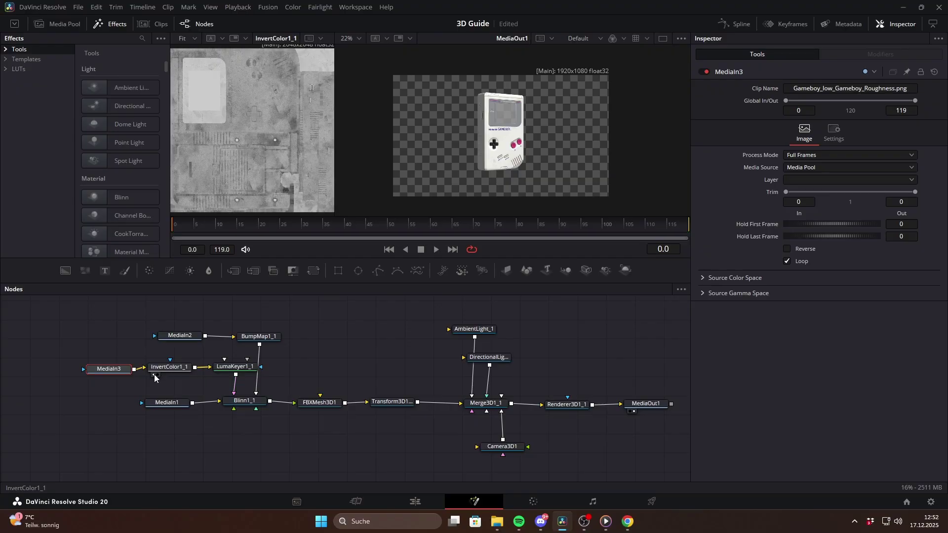
{"action": "left_click", "coordinate": [218, 374]}
{"action": "left_click_drag", "start_coordinate": [108, 369], "coordinate": [109, 368]}
{"action": "left_click", "coordinate": [179, 372]}
{"action": "left_click", "coordinate": [235, 371]}
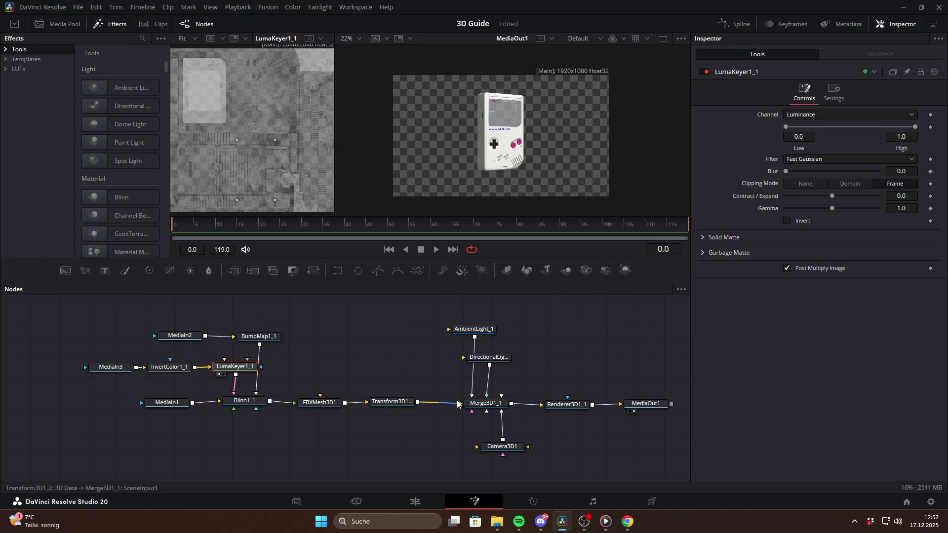
{"action": "left_click", "coordinate": [486, 405]}
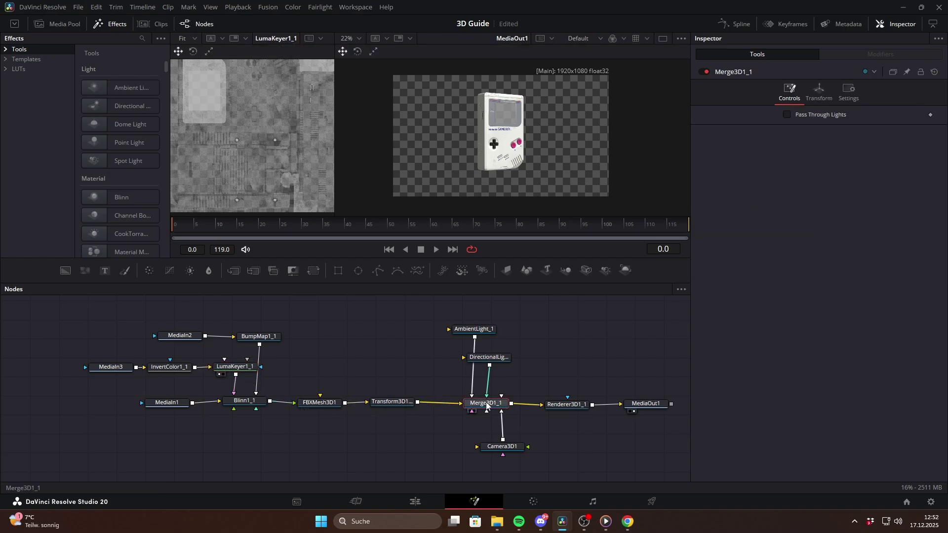
{"action": "left_click", "coordinate": [479, 332]}
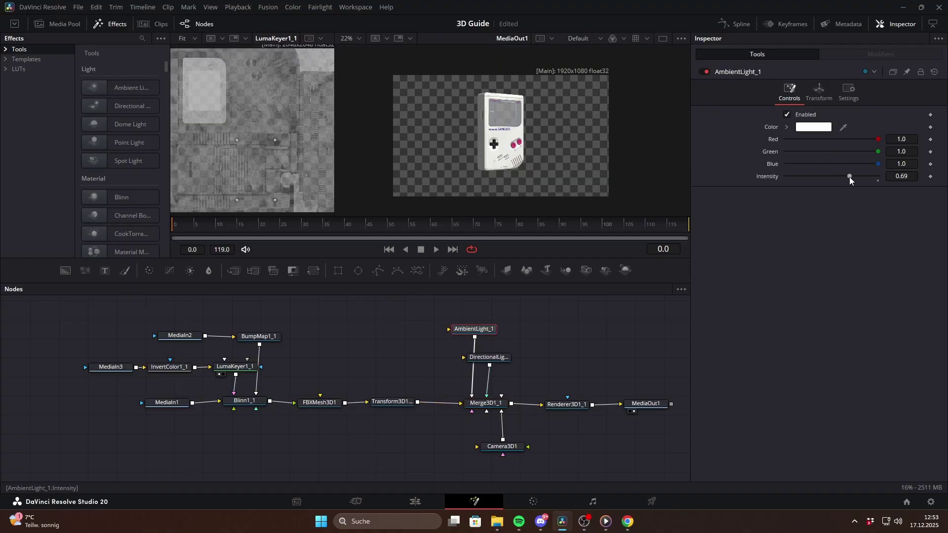
{"action": "mouse_move", "coordinate": [849, 177]}
{"action": "left_mouse_down"}
{"action": "mouse_move", "coordinate": [822, 175]}
{"action": "mouse_move", "coordinate": [845, 176]}
{"action": "left_mouse_up"}
{"action": "left_click", "coordinate": [489, 357]}
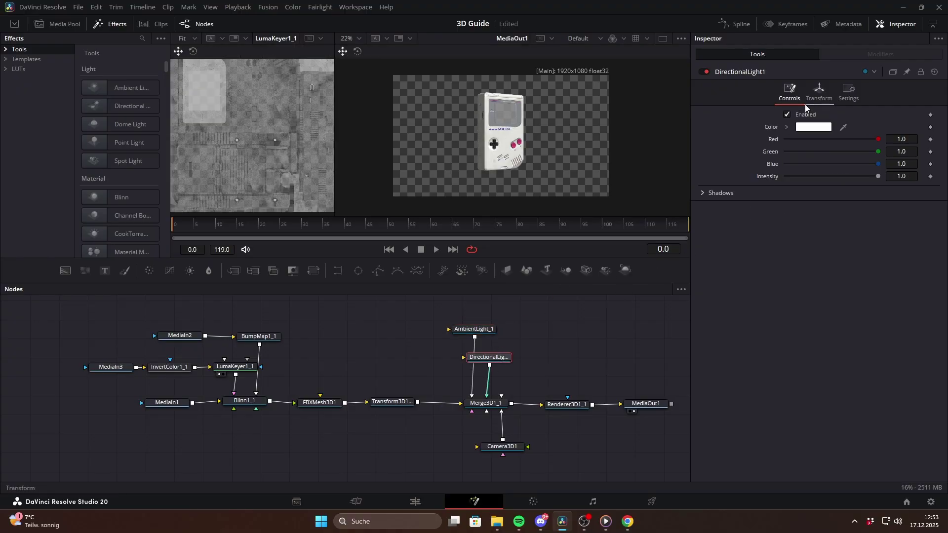
{"action": "left_click", "coordinate": [819, 91]}
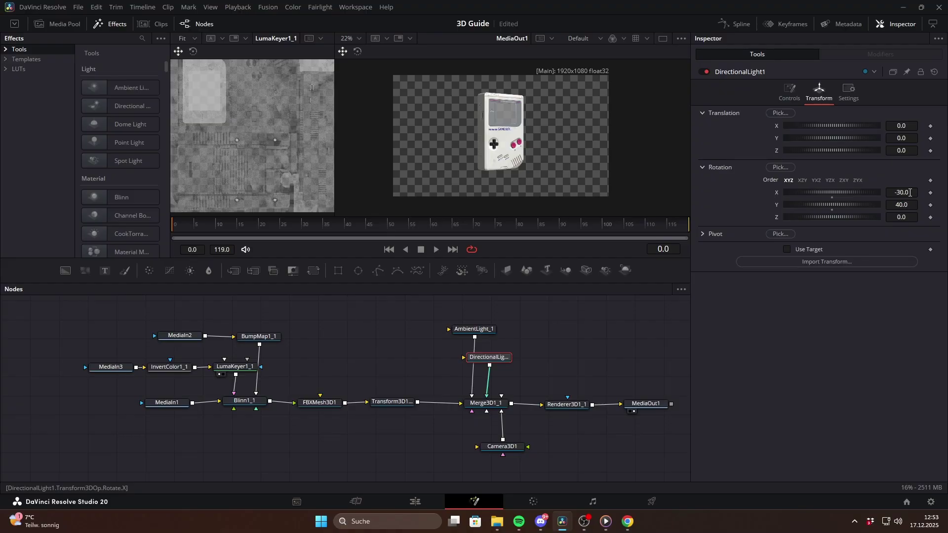
{"action": "left_click", "coordinate": [790, 91]}
{"action": "mouse_move", "coordinate": [879, 176]}
{"action": "left_mouse_down"}
{"action": "mouse_move", "coordinate": [829, 178]}
{"action": "mouse_move", "coordinate": [877, 185]}
{"action": "left_mouse_up"}
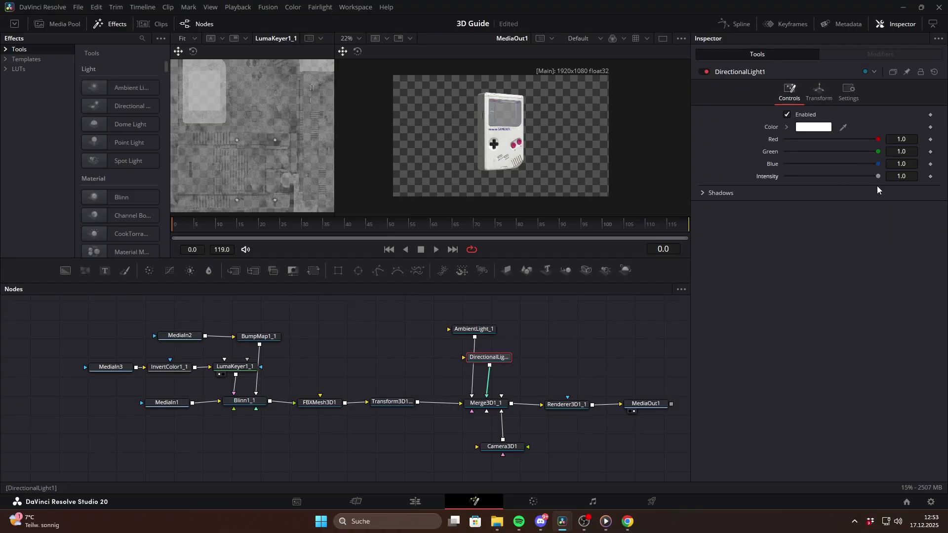
{"action": "left_click", "coordinate": [565, 404]}
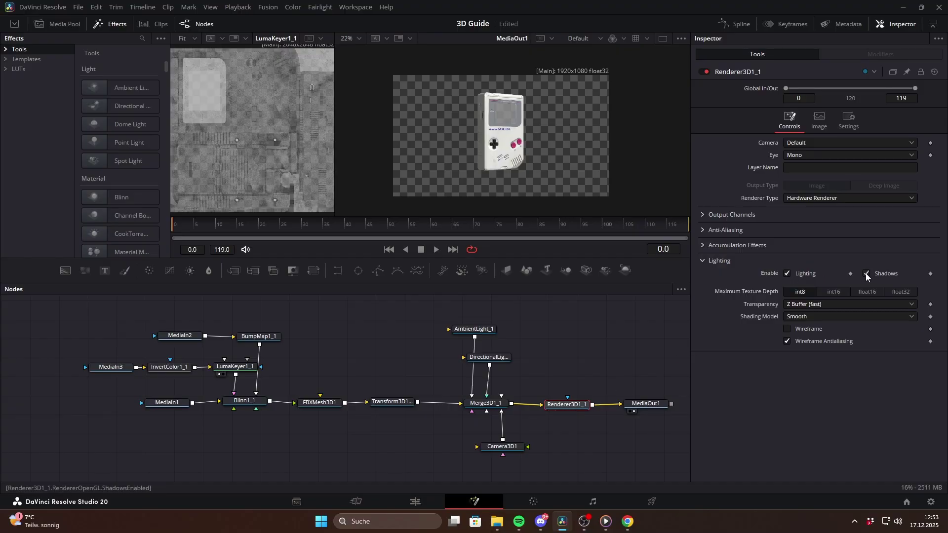
{"action": "left_click", "coordinate": [788, 274]}
{"action": "left_click", "coordinate": [787, 274]}
{"action": "left_click", "coordinate": [822, 199]}
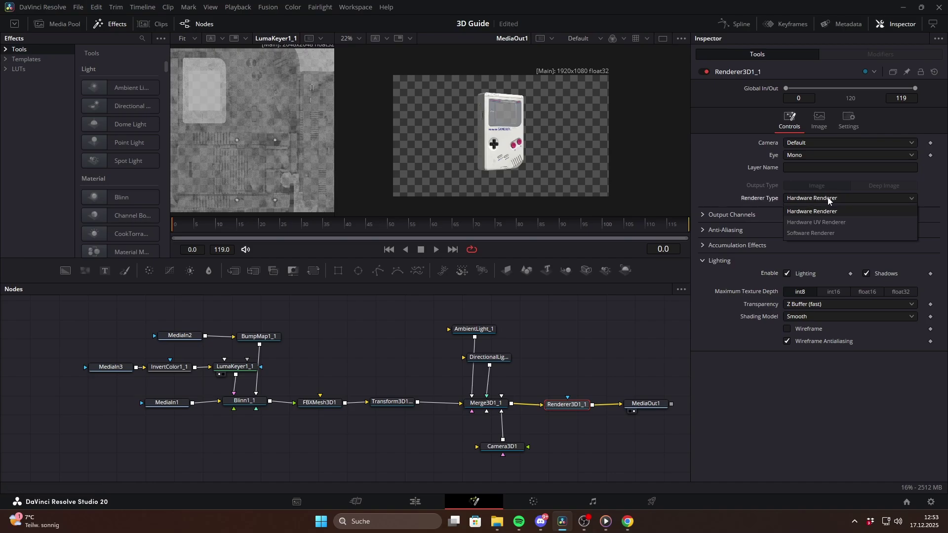
{"action": "left_click", "coordinate": [824, 199]}
Swing the camera slightly around Y and view the Game Boy's transform in the left viewer.
{"action": "left_click", "coordinate": [501, 446]}
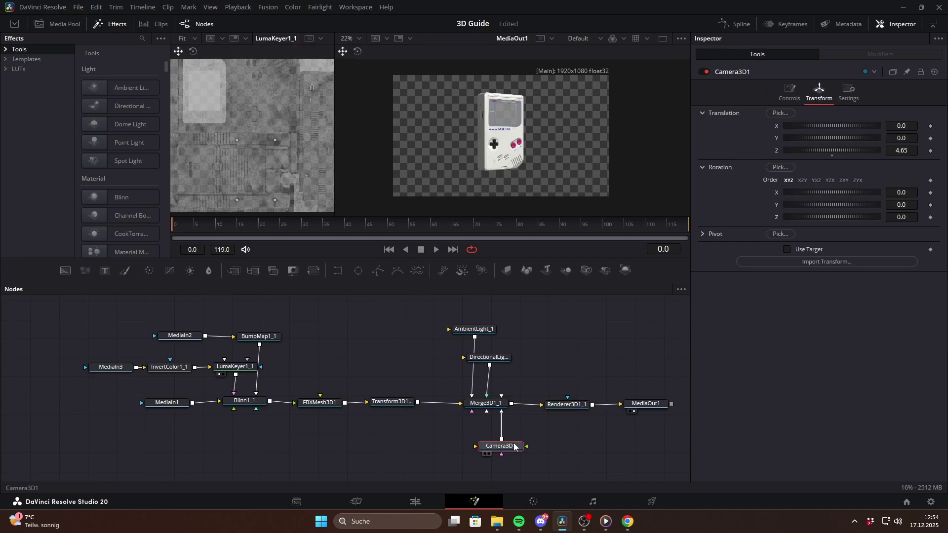
{"action": "left_click_drag", "start_coordinate": [902, 207], "coordinate": [869, 206]}
{"action": "left_click", "coordinate": [392, 401]}
{"action": "key", "text": "1"}
Add a new Transform3D node before Merge3D1_1.
{"action": "key", "text": "shift+space"}
{"action": "type", "text": "transform3d"}
{"action": "key", "text": "Return"}
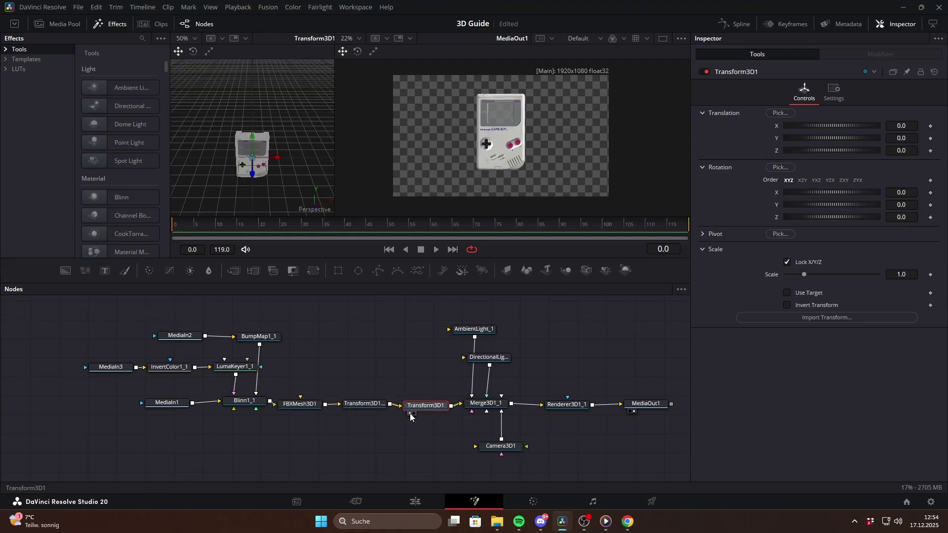
{"action": "left_click_drag", "start_coordinate": [425, 410], "coordinate": [431, 405]}
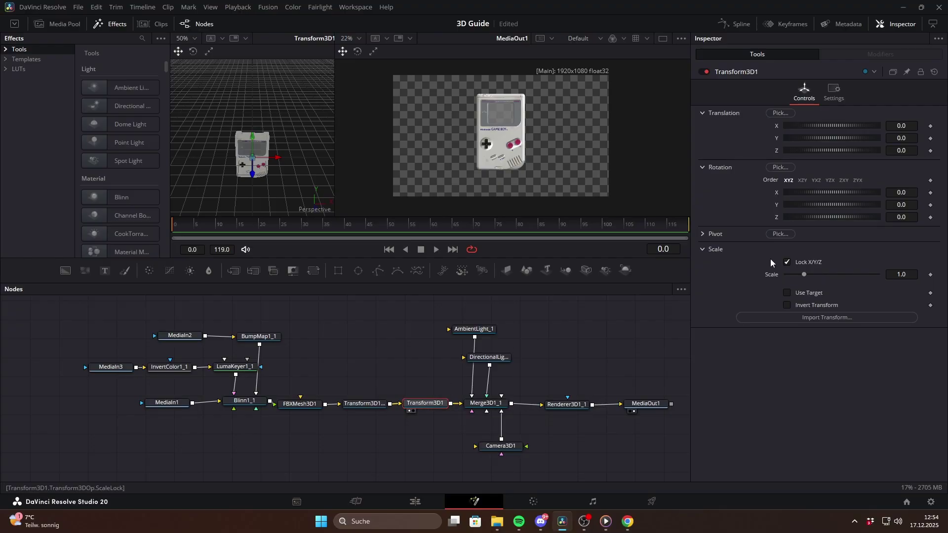
Set the new transform's pivot X to 0.748 and Y rotation to -24.1, then delete it.
{"action": "left_click_drag", "start_coordinate": [900, 204], "coordinate": [879, 205]}
{"action": "left_click", "coordinate": [702, 234]}
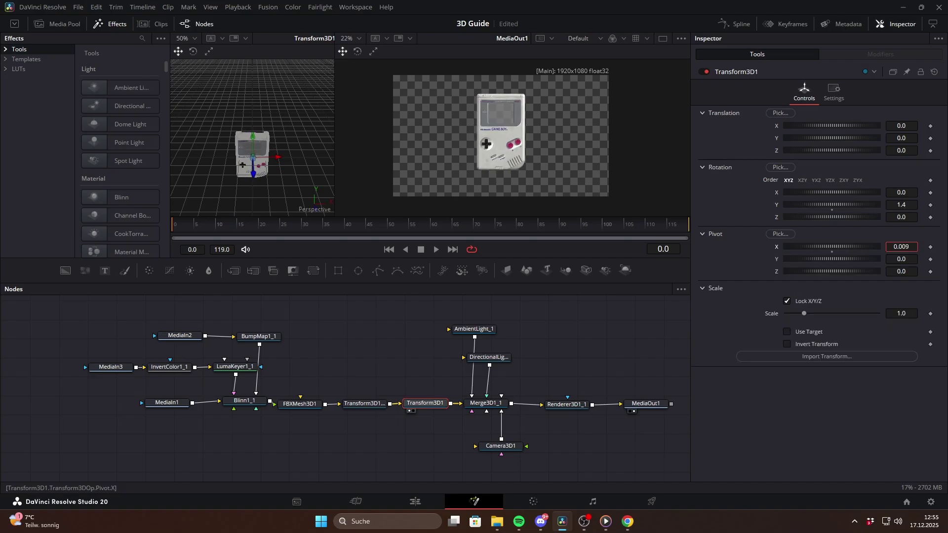
{"action": "left_click_drag", "start_coordinate": [900, 247], "coordinate": [906, 246]}
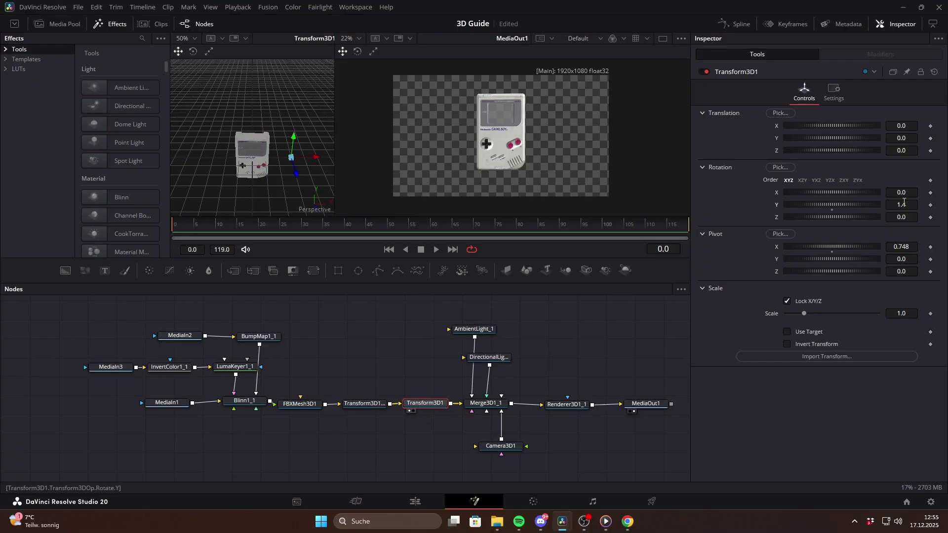
{"action": "mouse_move", "coordinate": [901, 205]}
{"action": "left_mouse_down"}
{"action": "mouse_move", "coordinate": [874, 204]}
{"action": "mouse_move", "coordinate": [888, 204]}
{"action": "left_mouse_up"}
{"action": "key", "text": "Delete"}
Add a Text3D1 node to the scene reading HOPE.
{"action": "left_click_drag", "start_coordinate": [546, 270], "coordinate": [471, 396]}
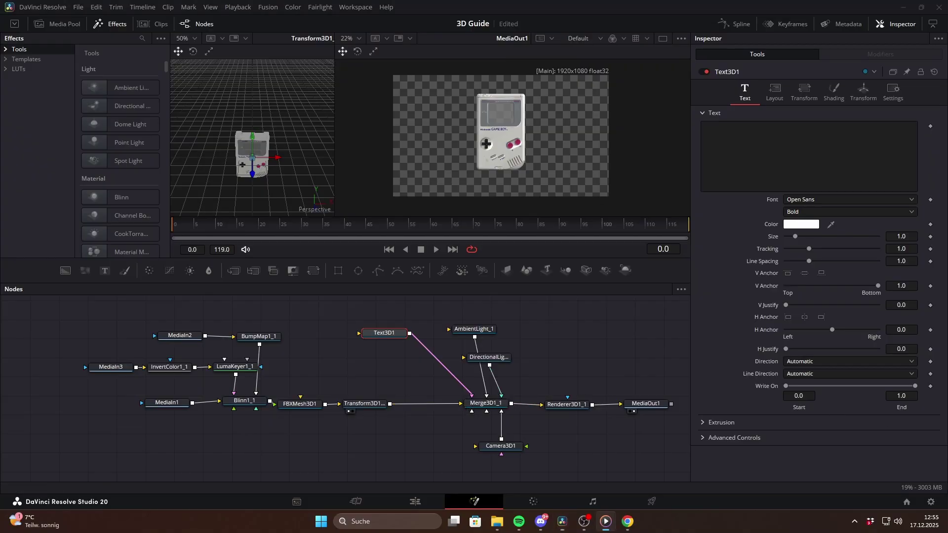
{"action": "left_click_drag", "start_coordinate": [395, 337], "coordinate": [404, 341]}
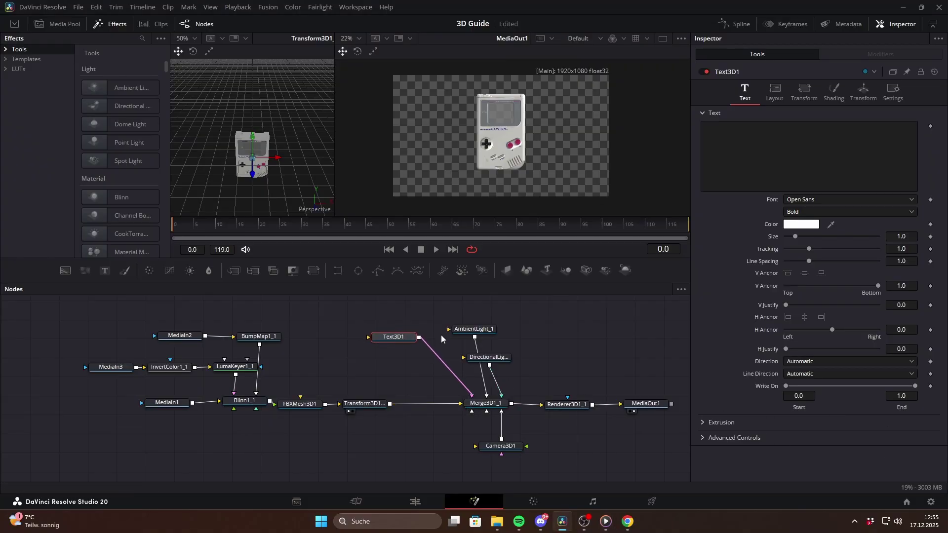
{"action": "left_click", "coordinate": [721, 142]}
{"action": "type", "text": "HOPE"}
Give the HOPE text an extrusion depth of 0.2.
{"action": "left_click", "coordinate": [722, 423]}
{"action": "scroll", "coordinate": [777, 393], "scroll_direction": "down", "scroll_amount": 2}
{"action": "left_click_drag", "start_coordinate": [785, 396], "coordinate": [916, 407]}
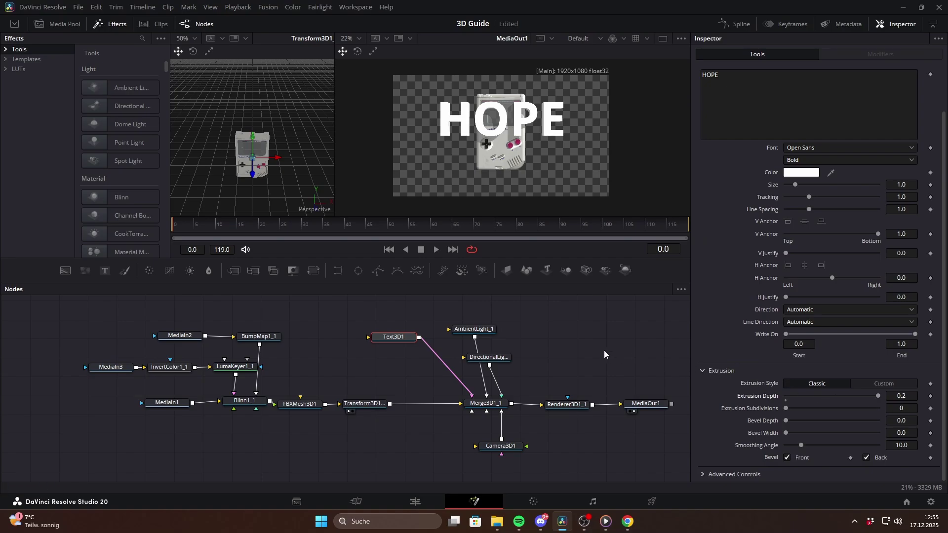
Add pEmitter1 and pRender1 nodes and connect pRender1 into the scene merge.
{"action": "left_click_drag", "start_coordinate": [393, 336], "coordinate": [400, 336]}
{"action": "left_click_drag", "start_coordinate": [442, 271], "coordinate": [401, 304]}
{"action": "left_click_drag", "start_coordinate": [479, 271], "coordinate": [487, 415]}
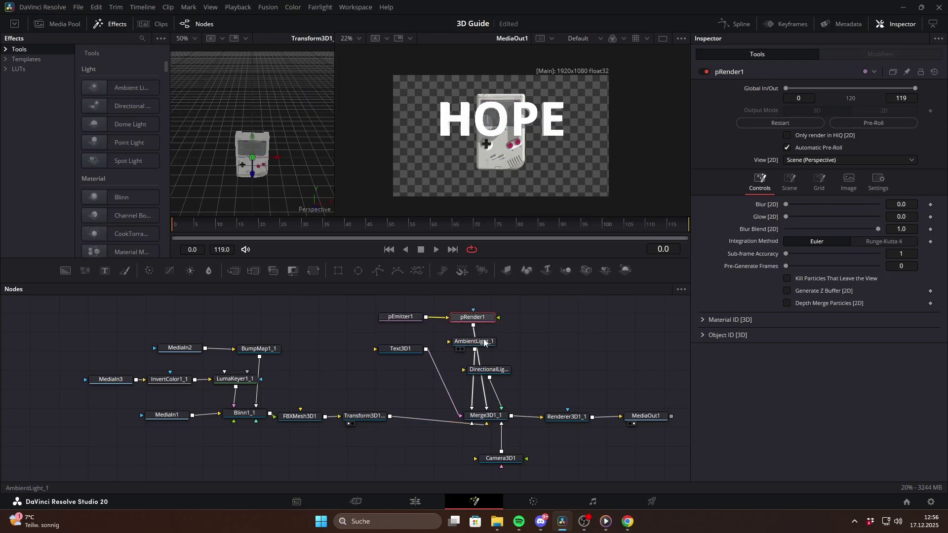
{"action": "left_click_drag", "start_coordinate": [492, 322], "coordinate": [539, 330]}
{"action": "left_click_drag", "start_coordinate": [400, 316], "coordinate": [458, 321]}
{"action": "left_click", "coordinate": [535, 331]}
{"action": "left_click_drag", "start_coordinate": [526, 331], "coordinate": [548, 330]}
Make the emitter's particles NGon stars, adjust their size, and set a 0.15 sphere region.
{"action": "left_click", "coordinate": [819, 92]}
{"action": "left_click", "coordinate": [839, 126]}
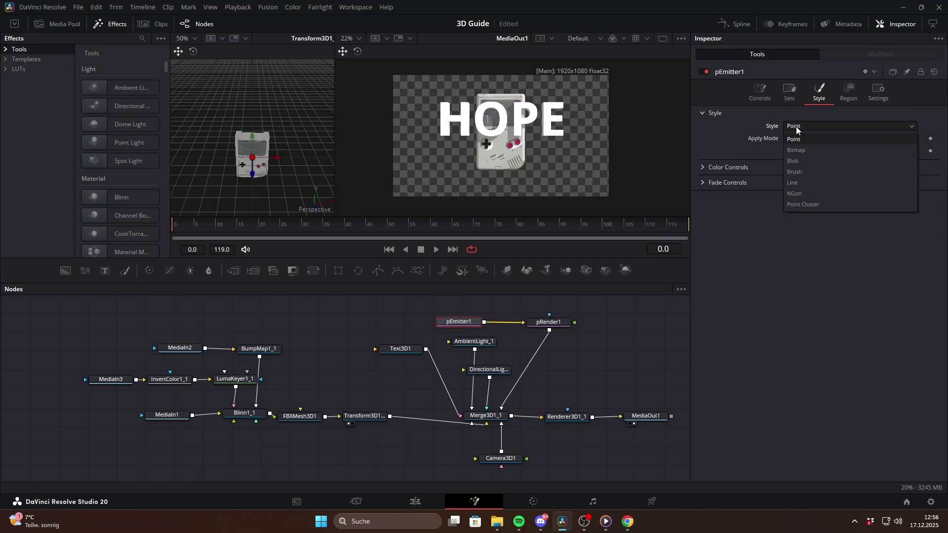
{"action": "left_click", "coordinate": [804, 192]}
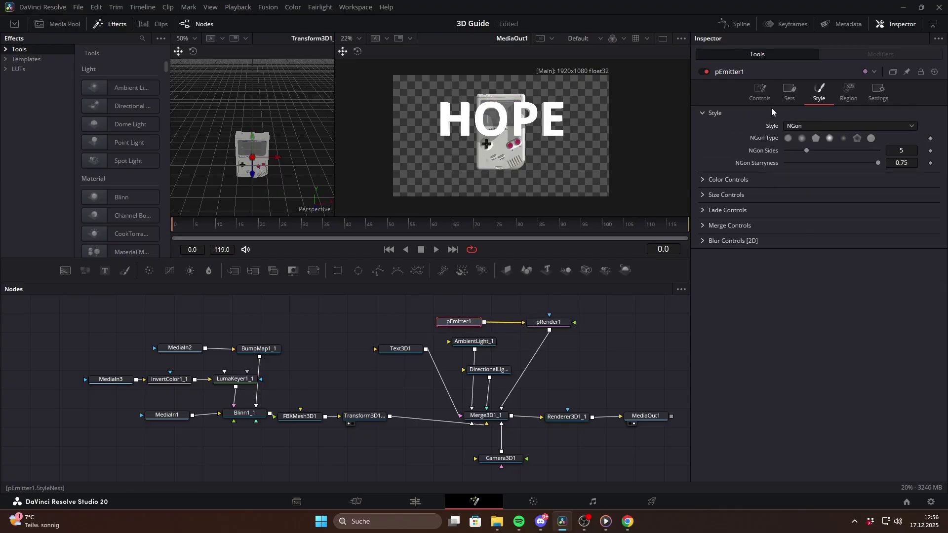
{"action": "left_click", "coordinate": [702, 194]}
{"action": "left_click_drag", "start_coordinate": [803, 208], "coordinate": [793, 208]}
{"action": "left_click", "coordinate": [849, 91]}
{"action": "left_click_drag", "start_coordinate": [793, 140], "coordinate": [883, 147]}
Keyframe the particle Number at 50 on frame 0 and 0 on frame 1.
{"action": "left_click", "coordinate": [759, 91]}
{"action": "left_click", "coordinate": [907, 156]}
{"action": "type", "text": "50"}
{"action": "key", "text": "Return"}
{"action": "key", "text": "Right"}
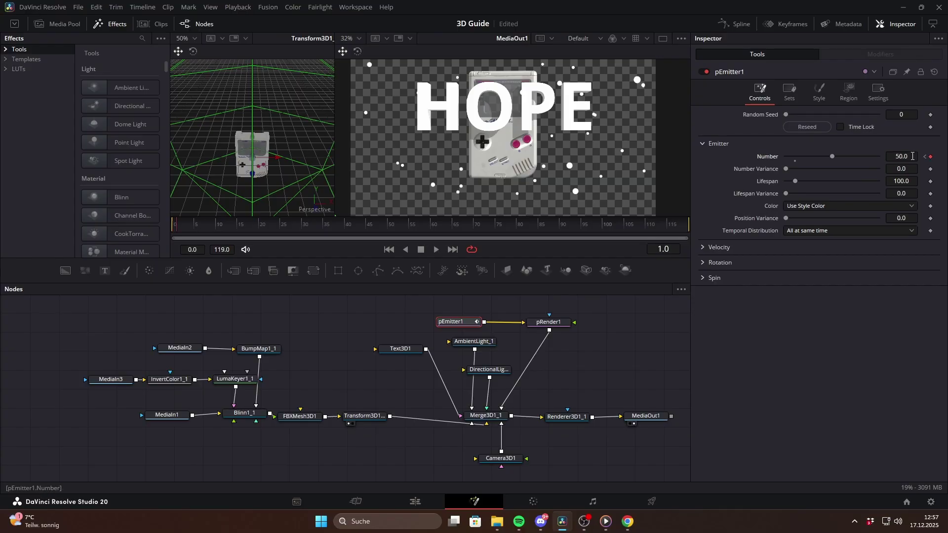
{"action": "left_click", "coordinate": [901, 156]}
{"action": "type", "text": "0"}
{"action": "key", "text": "Return"}
Insert a pTurbulence node after pEmitter1 via the Shift+Space tool search.
{"action": "left_click_drag", "start_coordinate": [178, 227], "coordinate": [231, 227]}
{"action": "left_click_drag", "start_coordinate": [462, 326], "coordinate": [431, 324]}
{"action": "key", "text": "shift+space"}
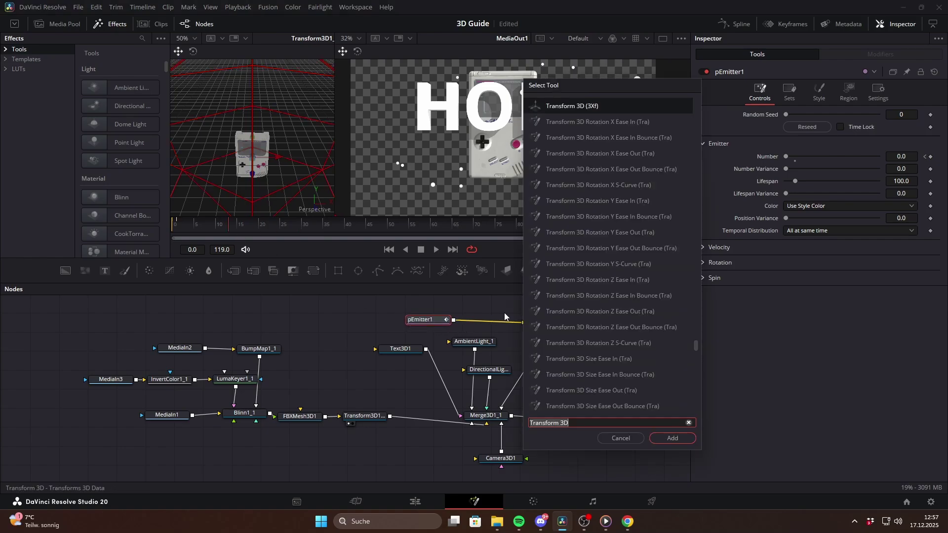
{"action": "key", "text": "ctrl+a"}
{"action": "type", "text": "pTurbulence"}
{"action": "key", "text": "Return"}
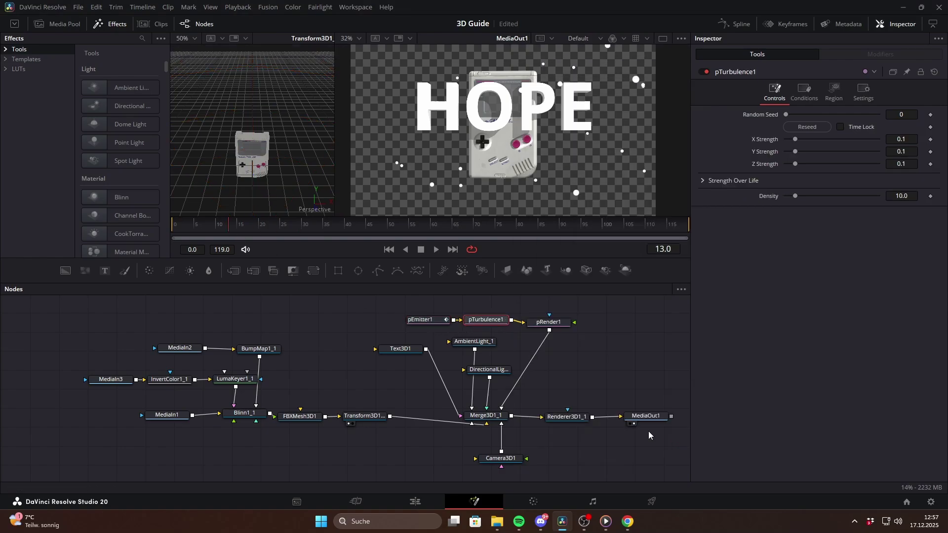
Lengthen pEmitter1's particle Lifespan to 455 and preview the drifting particles.
{"action": "left_click_drag", "start_coordinate": [548, 322], "coordinate": [550, 319]}
{"action": "left_click", "coordinate": [194, 224]}
{"action": "left_click_drag", "start_coordinate": [194, 224], "coordinate": [618, 229]}
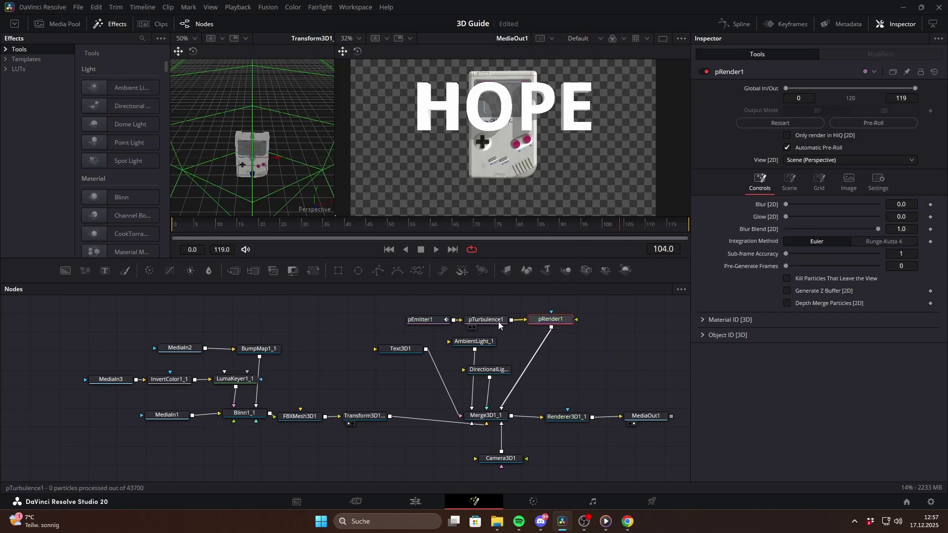
{"action": "left_click", "coordinate": [433, 321]}
{"action": "left_click_drag", "start_coordinate": [794, 182], "coordinate": [828, 181]}
{"action": "left_click_drag", "start_coordinate": [589, 226], "coordinate": [563, 225]}
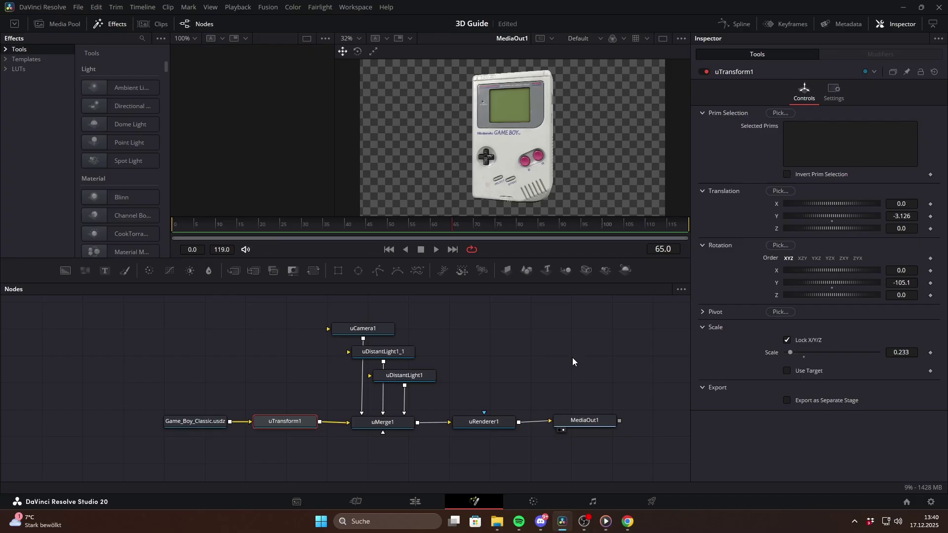
Set uTransform1 Rotation Y to about -106.6, keeping the loader's current model file.
{"action": "mouse_move", "coordinate": [901, 282]}
{"action": "left_mouse_down"}
{"action": "mouse_move", "coordinate": [943, 282]}
{"action": "mouse_move", "coordinate": [889, 282]}
{"action": "mouse_move", "coordinate": [899, 282]}
{"action": "left_mouse_up"}
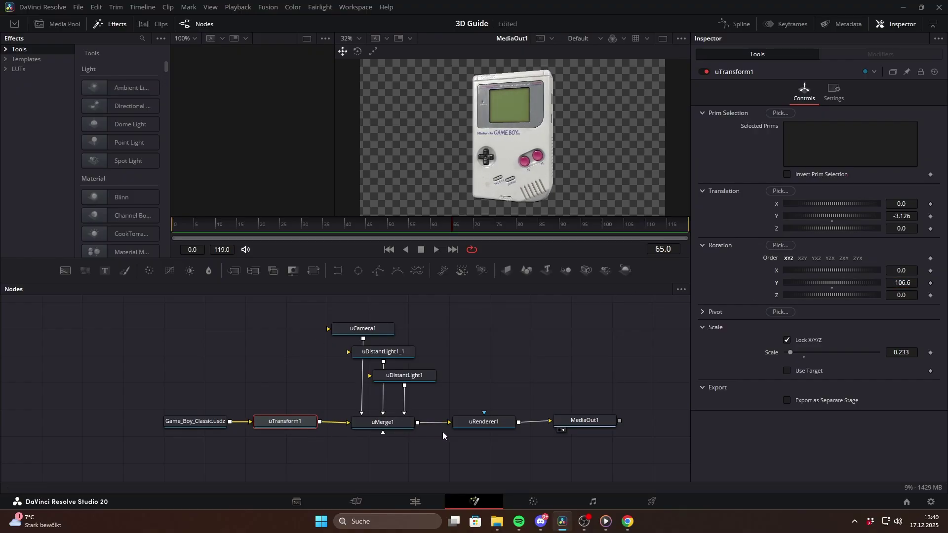
{"action": "left_click", "coordinate": [203, 424]}
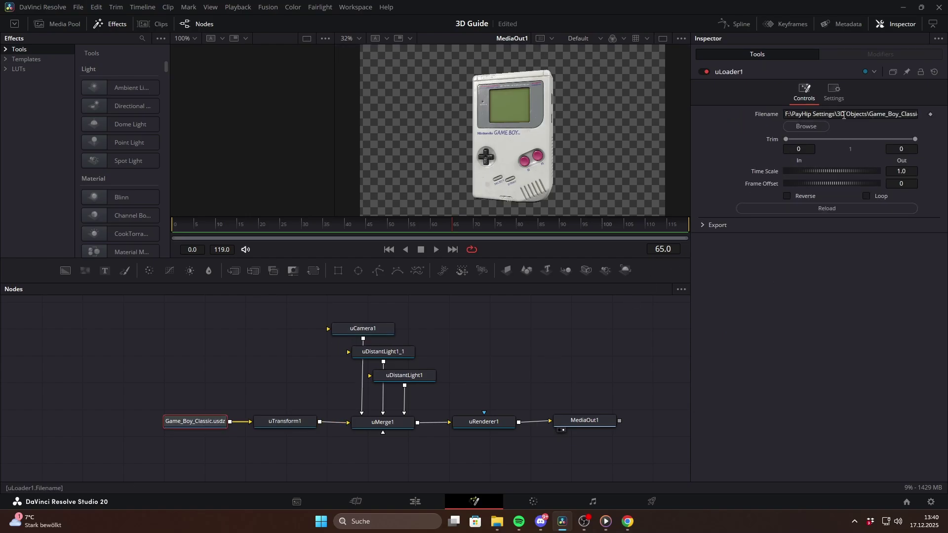
{"action": "left_click", "coordinate": [807, 127]}
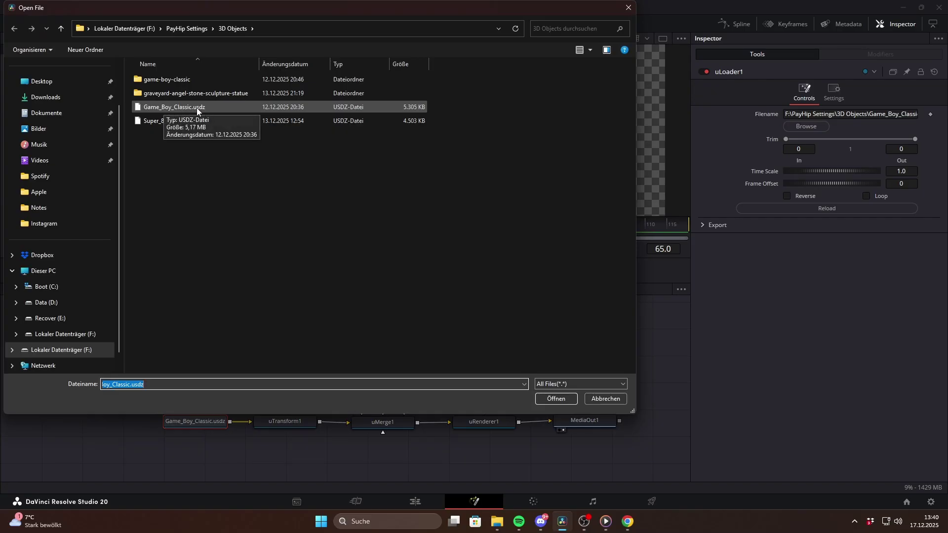
{"action": "left_click", "coordinate": [605, 398]}
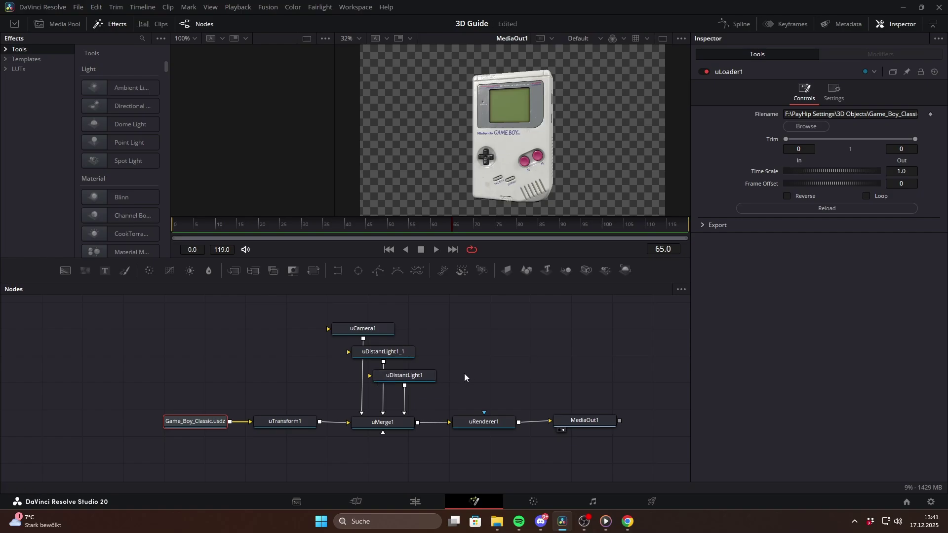
Dim the second distant light, uDistantLight1_1, to Exposure 2.25.
{"action": "left_click", "coordinate": [307, 423]}
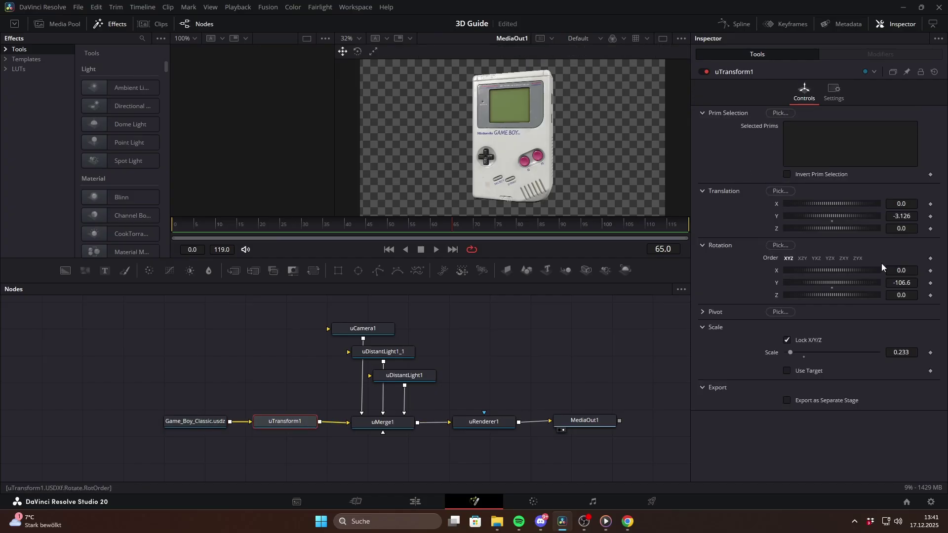
{"action": "left_click", "coordinate": [385, 354]}
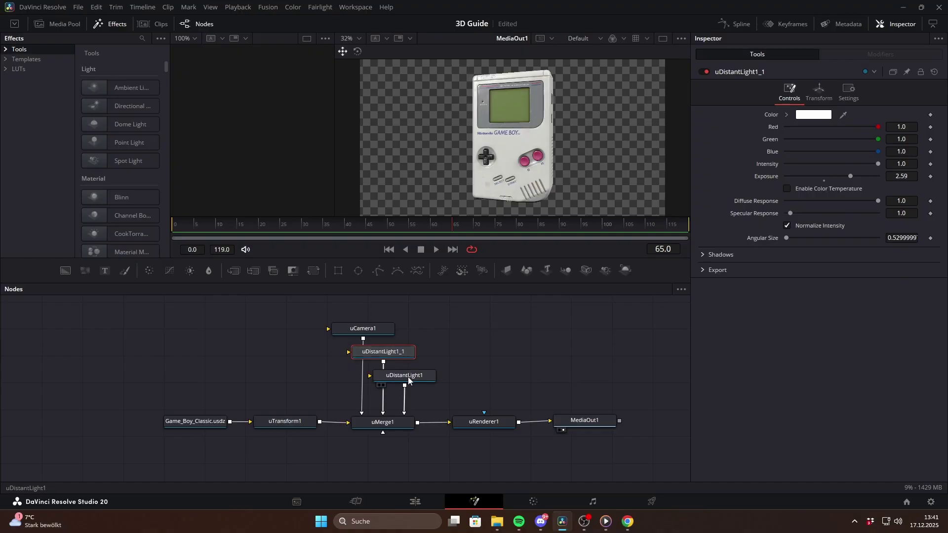
{"action": "mouse_move", "coordinate": [850, 176]}
{"action": "left_mouse_down"}
{"action": "mouse_move", "coordinate": [830, 176]}
{"action": "mouse_move", "coordinate": [855, 179]}
{"action": "mouse_move", "coordinate": [839, 179]}
{"action": "left_mouse_up"}
Try Camera lighting on uRenderer1, then switch it back to Scene lighting.
{"action": "left_click", "coordinate": [819, 91]}
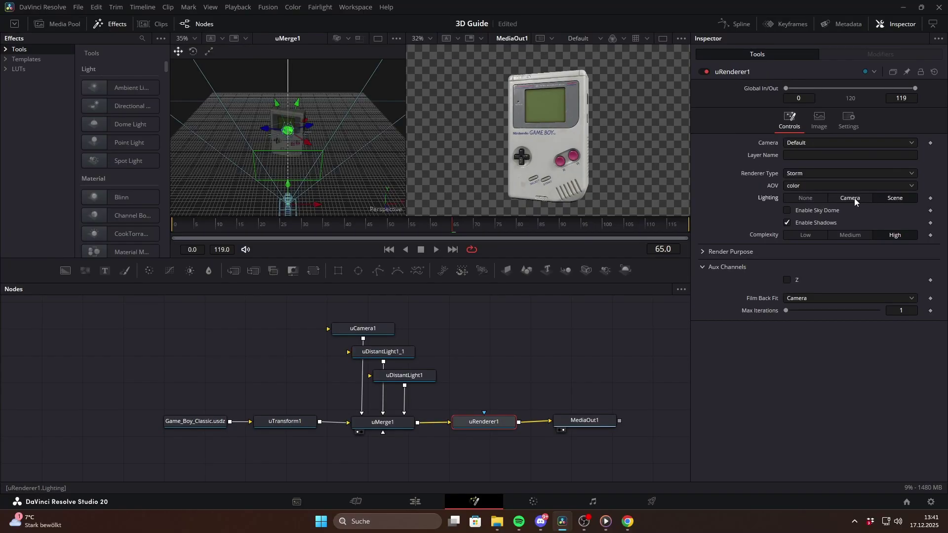
{"action": "left_click", "coordinate": [851, 198]}
{"action": "left_click", "coordinate": [896, 198]}
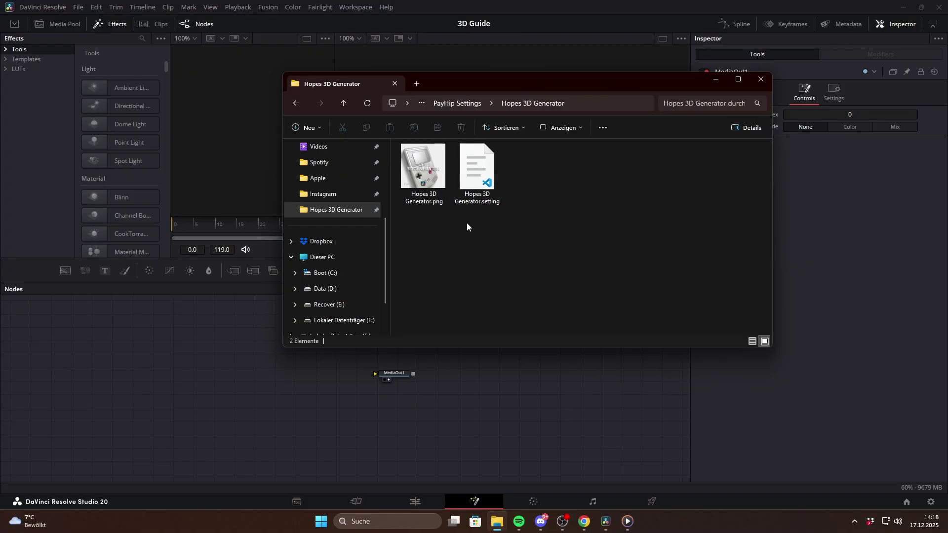
Drop the Hopes 3D Generator.setting macro into Nodes and wire its output into MediaOut1.
{"action": "left_click_drag", "start_coordinate": [477, 170], "coordinate": [307, 374]}
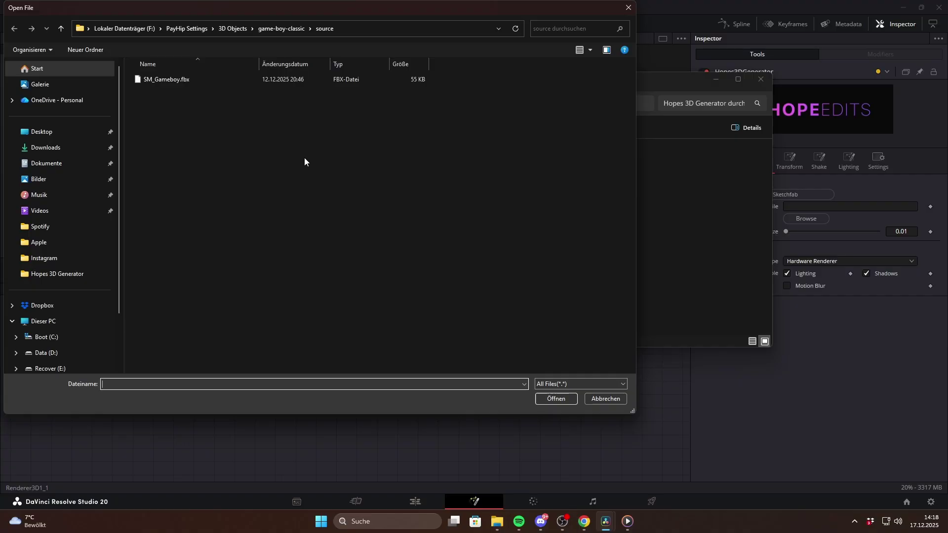
{"action": "left_click", "coordinate": [595, 401]}
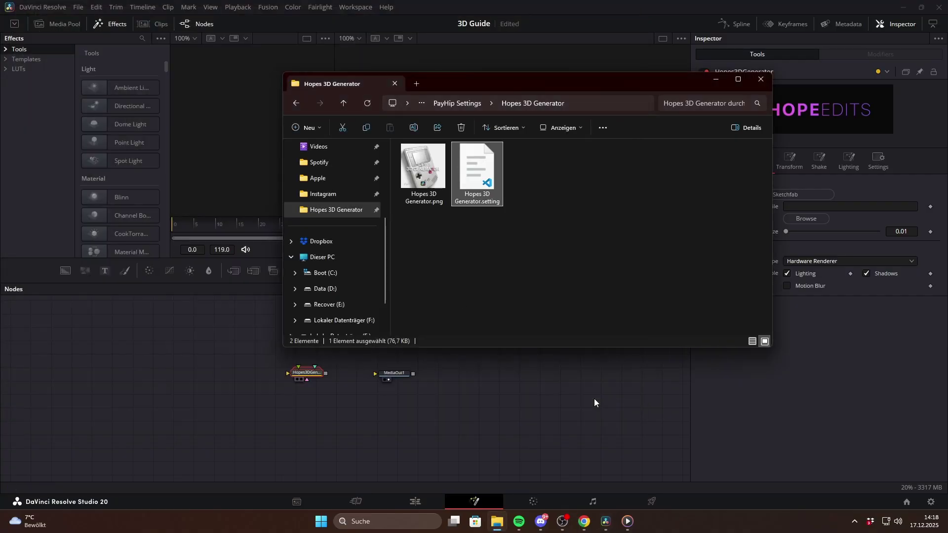
{"action": "left_click", "coordinate": [761, 79]}
{"action": "left_click_drag", "start_coordinate": [326, 373], "coordinate": [389, 378]}
{"action": "left_click", "coordinate": [390, 376]}
{"action": "left_click", "coordinate": [324, 377]}
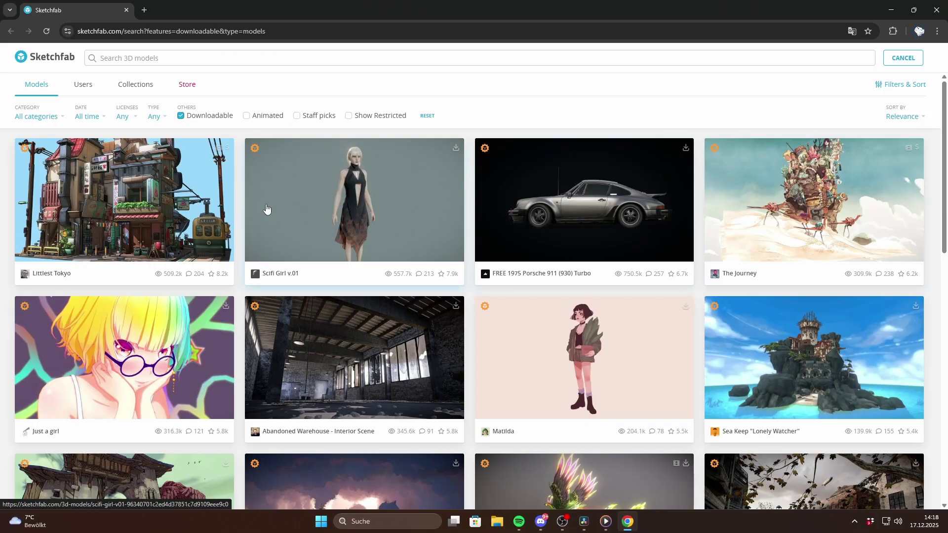
Scroll through Sketchfab's downloadable models, then close the browser and return to Resolve.
{"action": "scroll", "coordinate": [180, 352], "scroll_direction": "down", "scroll_amount": 6}
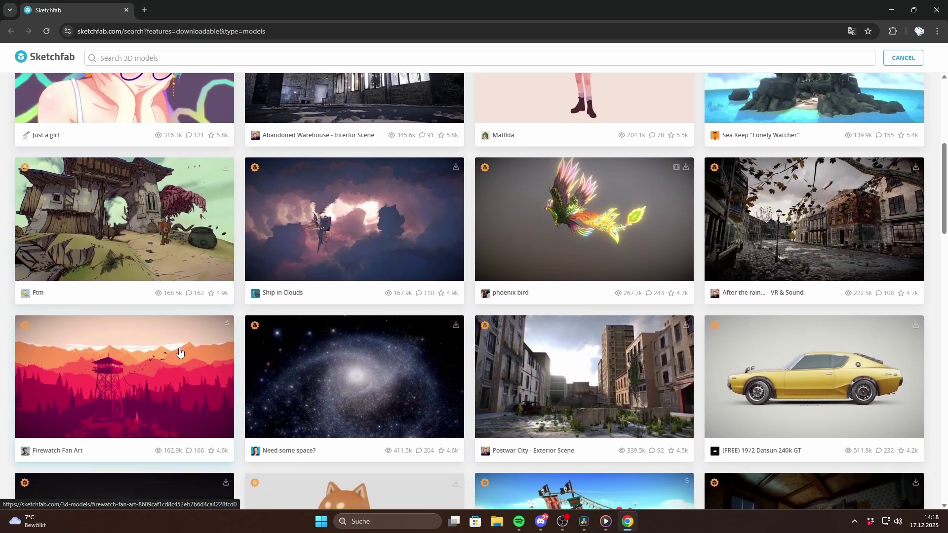
{"action": "scroll", "coordinate": [417, 344], "scroll_direction": "up", "scroll_amount": 5}
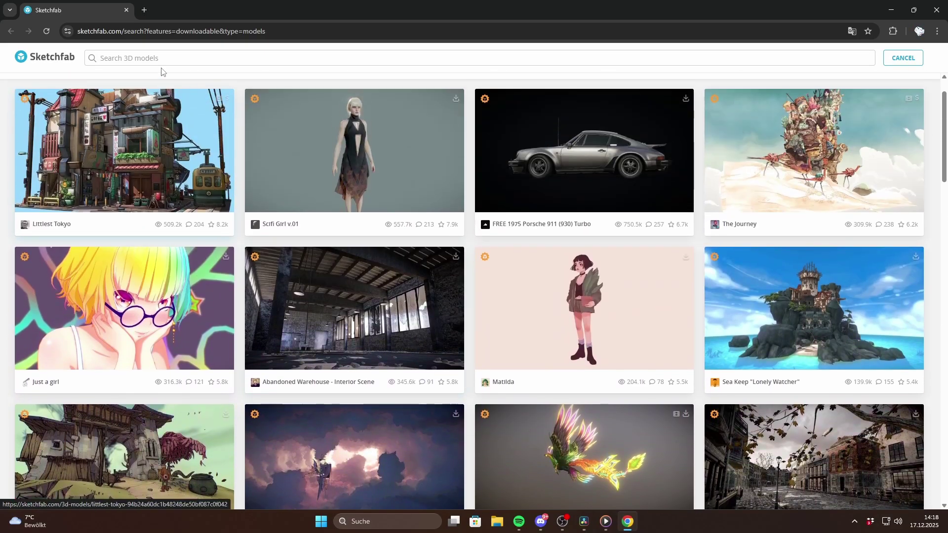
{"action": "left_click", "coordinate": [126, 10]}
{"action": "left_click", "coordinate": [807, 220]}
Load SM_Gameboy.fbx and set the model to Y -0.56 and Y Rotation -62.7.
{"action": "double_click", "coordinate": [200, 80]}
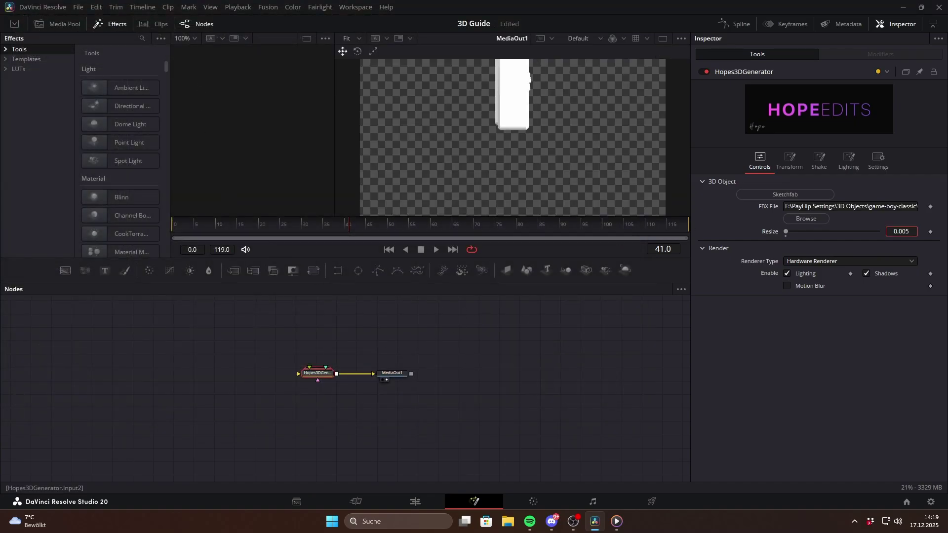
{"action": "left_click", "coordinate": [789, 160]}
{"action": "left_click_drag", "start_coordinate": [901, 207], "coordinate": [894, 208]}
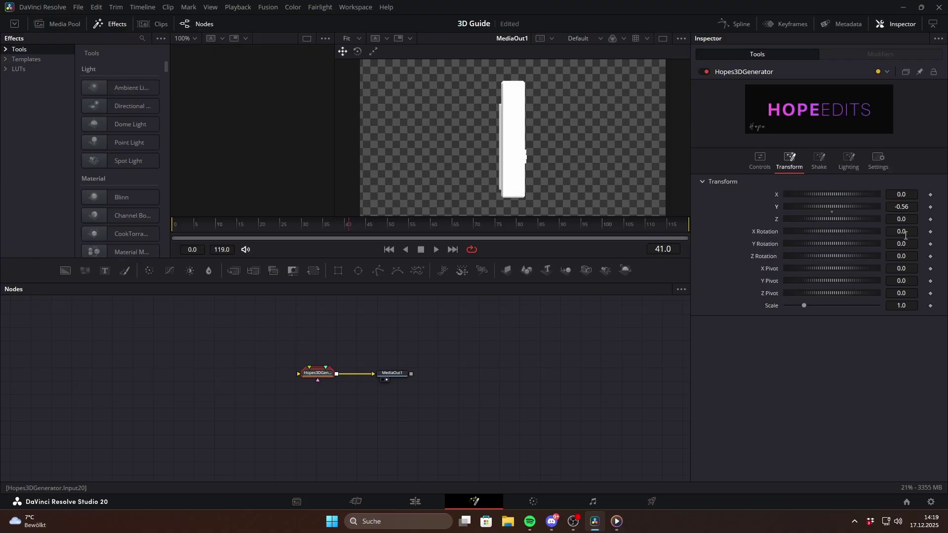
{"action": "left_click_drag", "start_coordinate": [913, 248], "coordinate": [810, 249]}
Add the BaseColor, Normal and Roughness PNG textures to the Nodes panel.
{"action": "key", "text": "alt+Tab"}
{"action": "left_click_drag", "start_coordinate": [477, 173], "coordinate": [223, 385]}
{"action": "left_click_drag", "start_coordinate": [580, 209], "coordinate": [222, 368]}
{"action": "left_click_drag", "start_coordinate": [654, 177], "coordinate": [219, 350]}
Connect MediaIn1, MediaIn2 and MediaIn3 into the Hopes3DGenerator's texture inputs, then move the node up.
{"action": "left_click", "coordinate": [761, 79]}
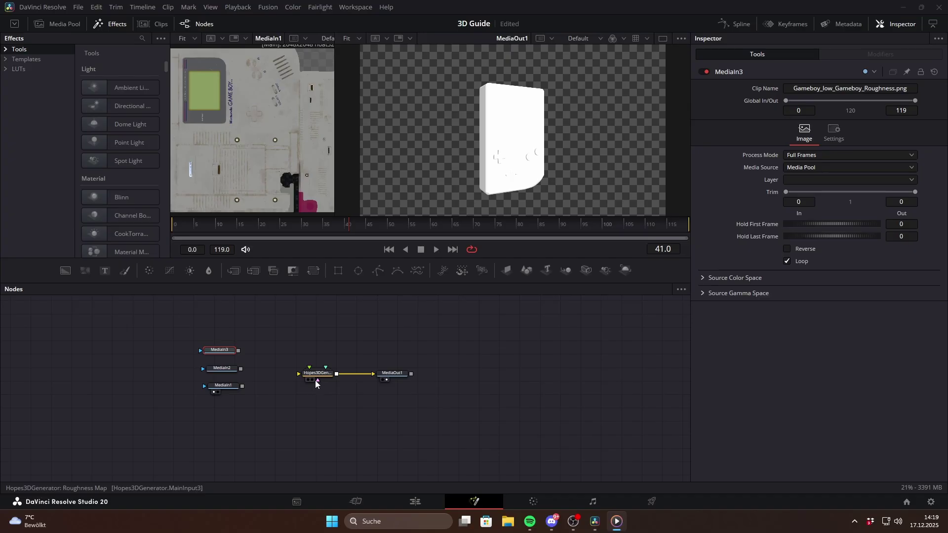
{"action": "left_click_drag", "start_coordinate": [241, 387], "coordinate": [303, 375]}
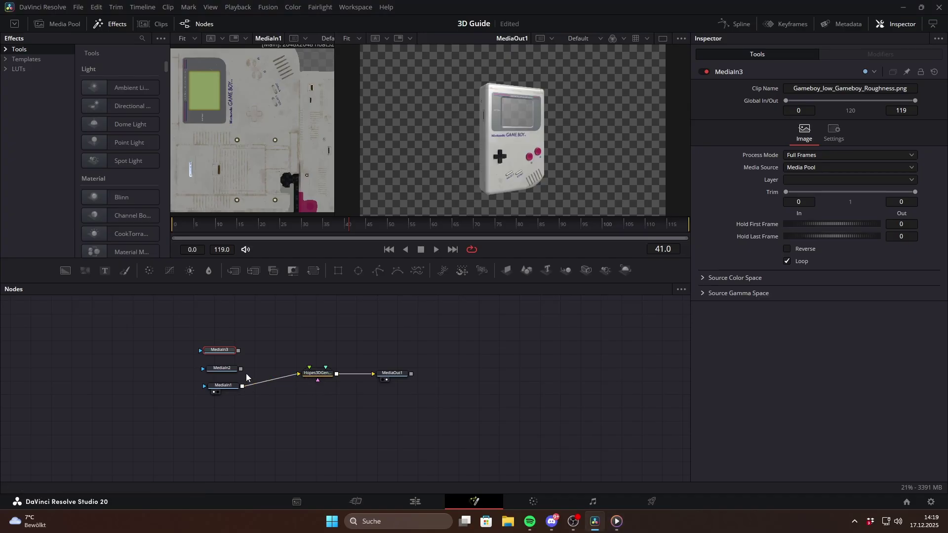
{"action": "left_click_drag", "start_coordinate": [242, 369], "coordinate": [311, 377]}
{"action": "left_click_drag", "start_coordinate": [238, 351], "coordinate": [318, 378]}
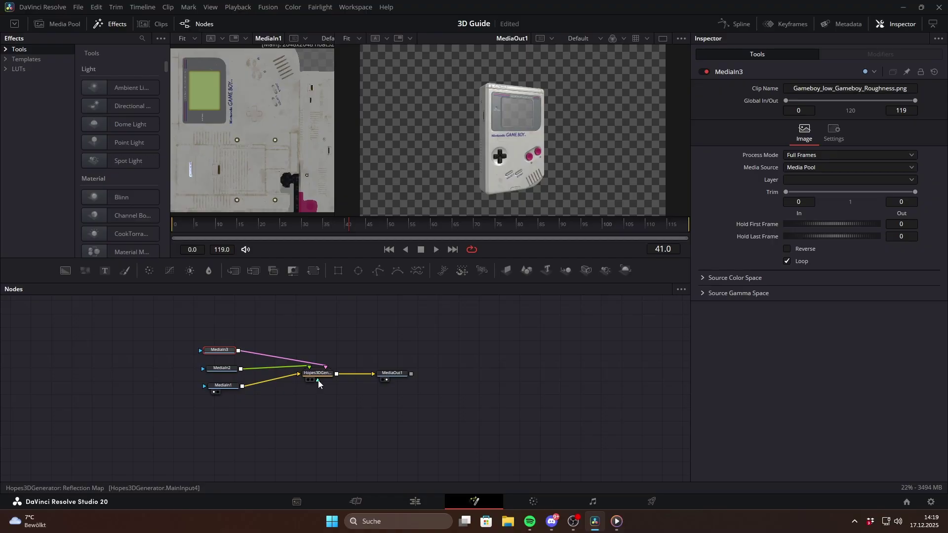
{"action": "right_click", "coordinate": [319, 384]}
{"action": "key", "text": "Escape"}
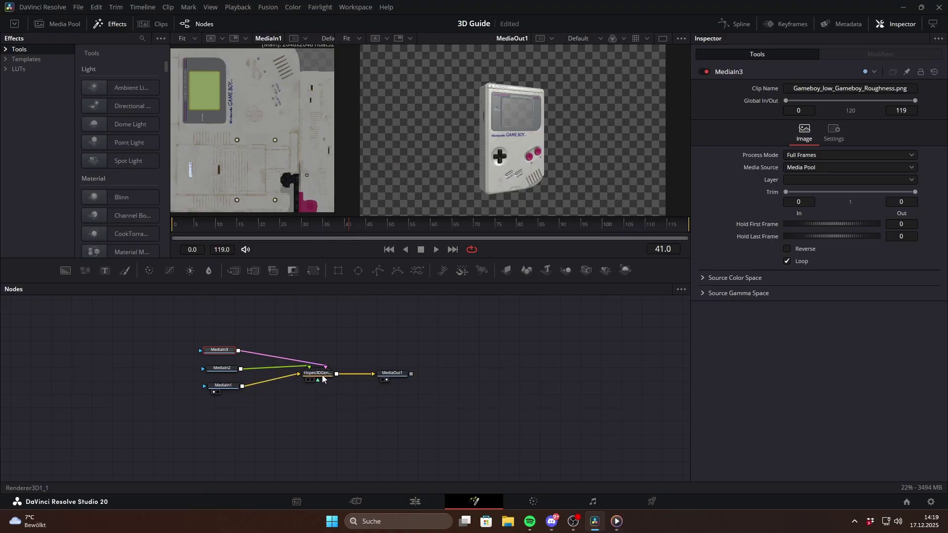
{"action": "left_click_drag", "start_coordinate": [323, 379], "coordinate": [328, 355]}
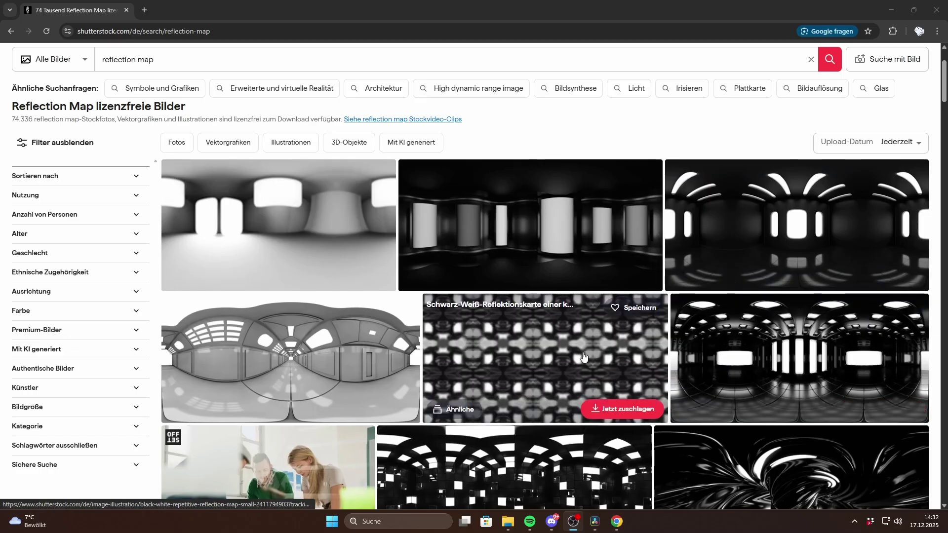
Scroll through Shutterstock's 'reflection map' image results.
{"action": "scroll", "coordinate": [370, 362], "scroll_direction": "down", "scroll_amount": 2}
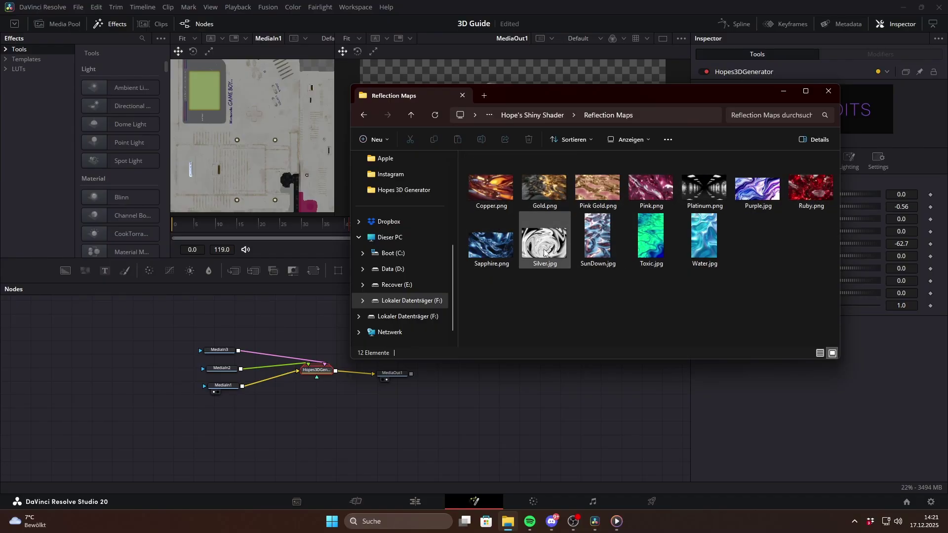
Feed Silver.jpg as MediaIn4 into the generator and turn the Game Boy to Y rotation -68.2.
{"action": "left_click_drag", "start_coordinate": [548, 252], "coordinate": [315, 375]}
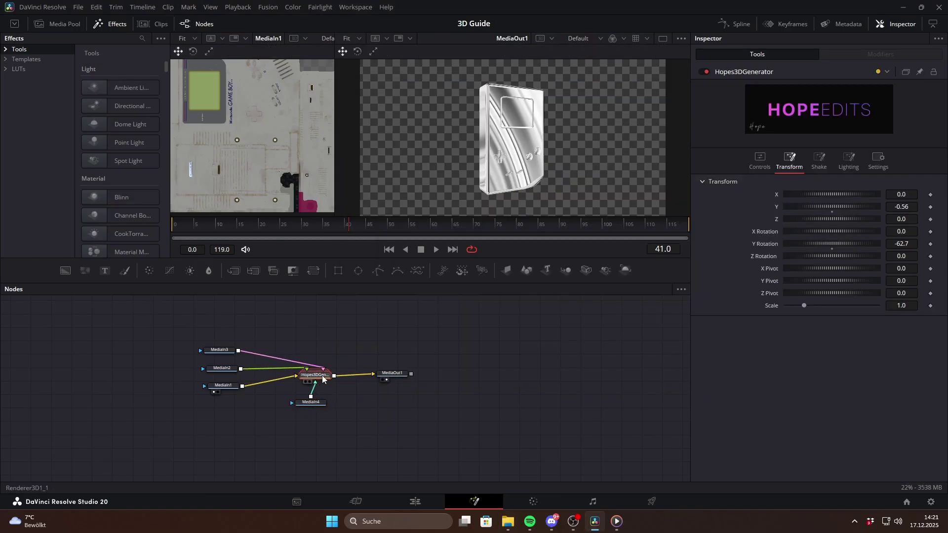
{"action": "mouse_move", "coordinate": [831, 243]}
{"action": "left_mouse_down"}
{"action": "mouse_move", "coordinate": [841, 242]}
{"action": "mouse_move", "coordinate": [818, 248]}
{"action": "mouse_move", "coordinate": [834, 249]}
{"action": "mouse_move", "coordinate": [826, 250]}
{"action": "left_mouse_up"}
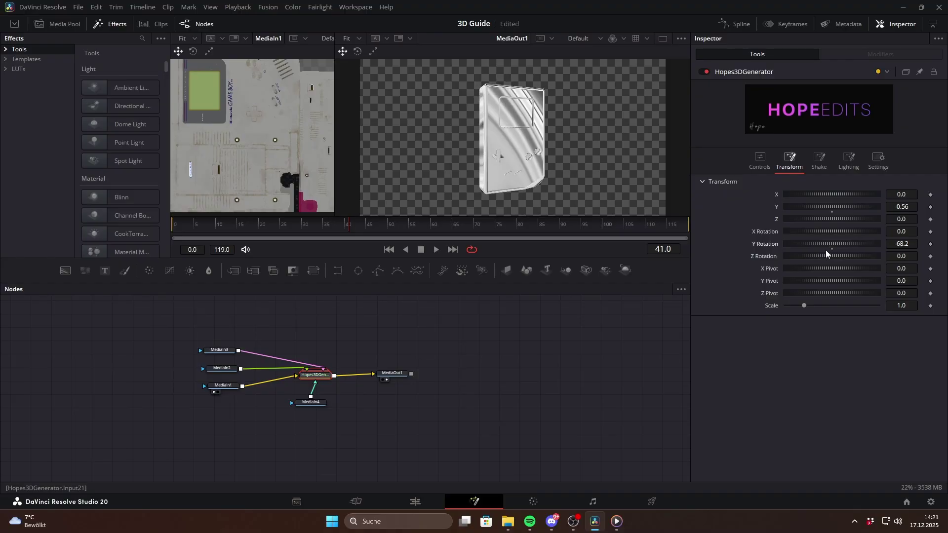
Weaken the reflection strength to 0.123, then turn the Game Boy to Y Rotation -68.2.
{"action": "left_click", "coordinate": [848, 168]}
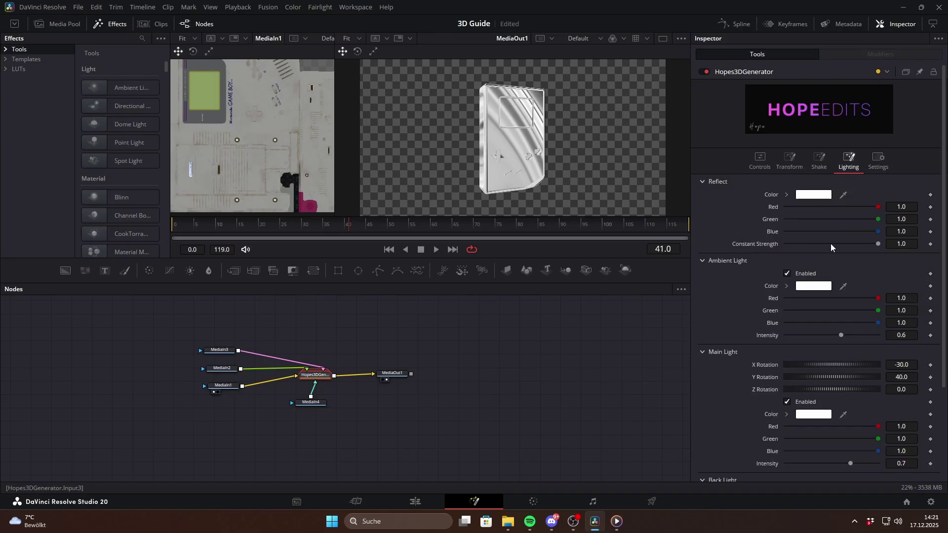
{"action": "left_click_drag", "start_coordinate": [877, 243], "coordinate": [798, 244]}
{"action": "left_click", "coordinate": [787, 167]}
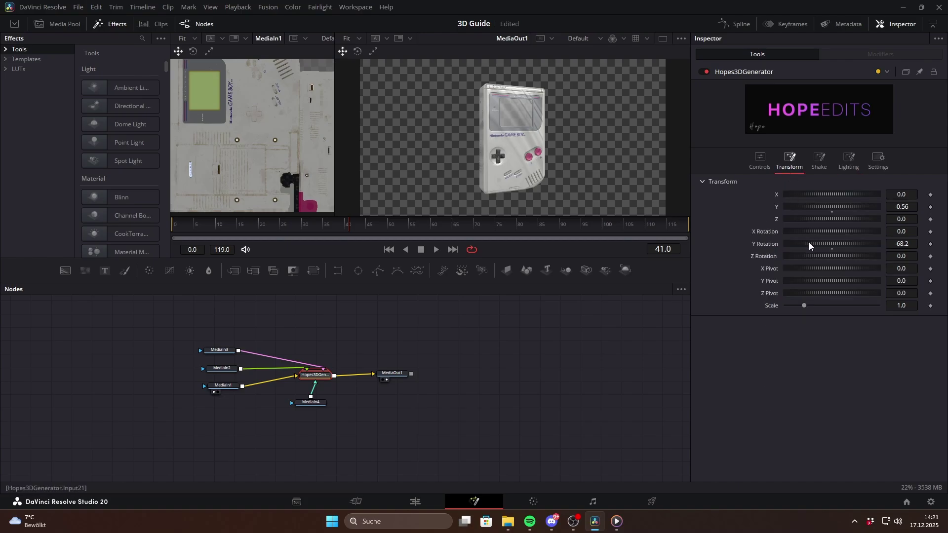
{"action": "mouse_move", "coordinate": [826, 245]}
{"action": "left_mouse_down"}
{"action": "mouse_move", "coordinate": [810, 244]}
{"action": "mouse_move", "coordinate": [827, 244]}
{"action": "left_mouse_up"}
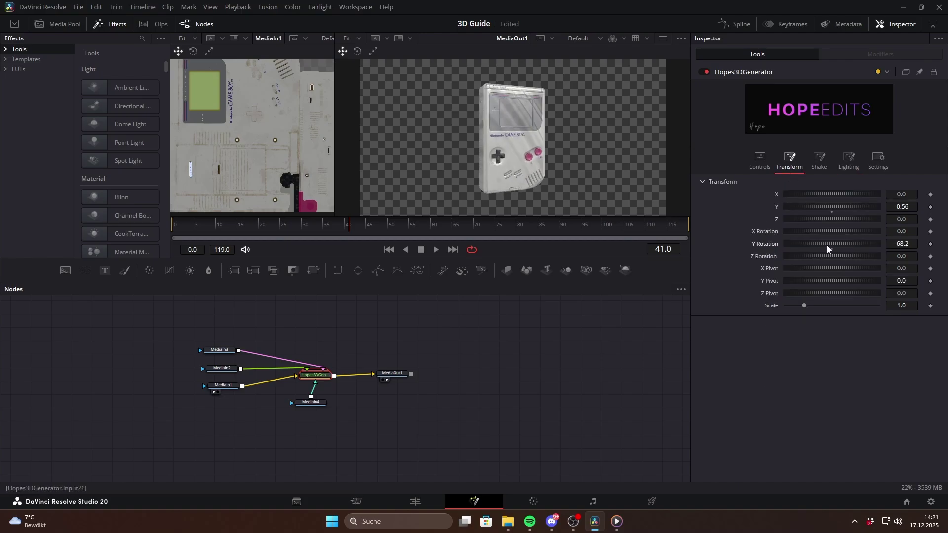
Delete the unused MediaIn4 node and switch Camerashake on.
{"action": "left_click", "coordinate": [313, 388]}
{"action": "key", "text": "Delete"}
{"action": "left_click", "coordinate": [820, 167]}
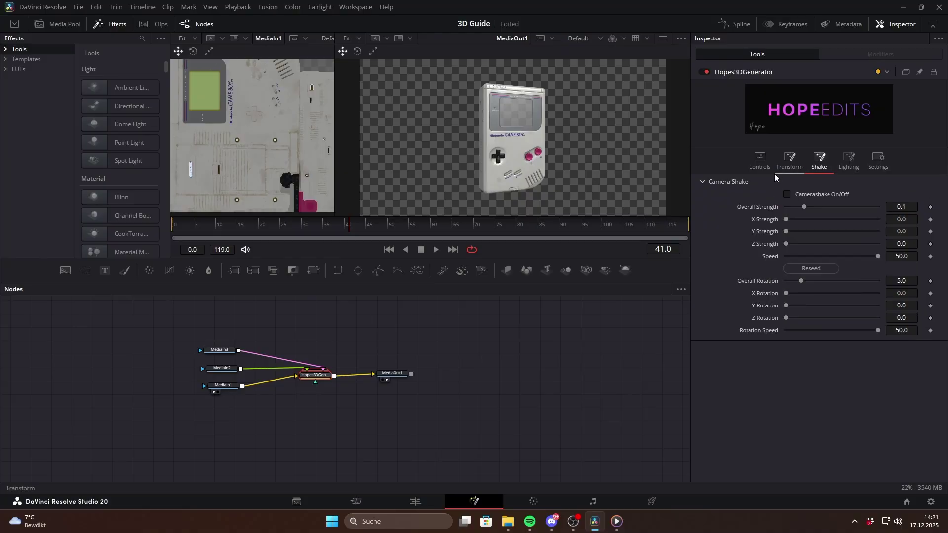
{"action": "left_click", "coordinate": [787, 194]}
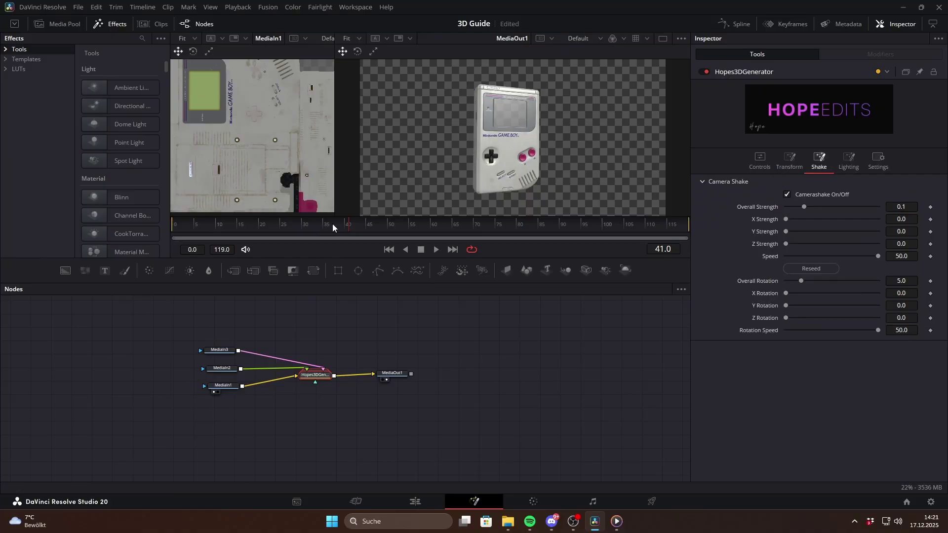
Set the camera shake Overall Strength to 0.5, preview it, then turn Camerashake off.
{"action": "left_click_drag", "start_coordinate": [333, 224], "coordinate": [530, 238]}
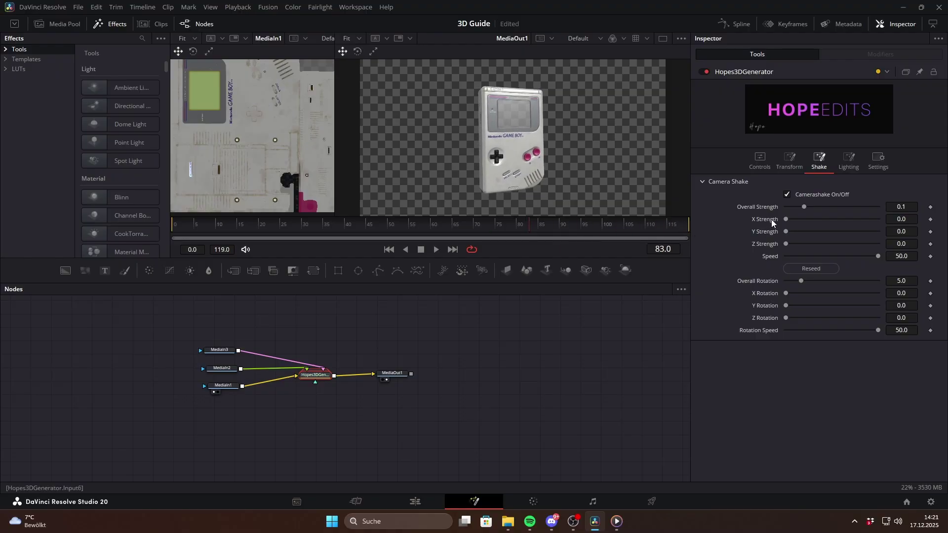
{"action": "left_click_drag", "start_coordinate": [804, 207], "coordinate": [880, 211]}
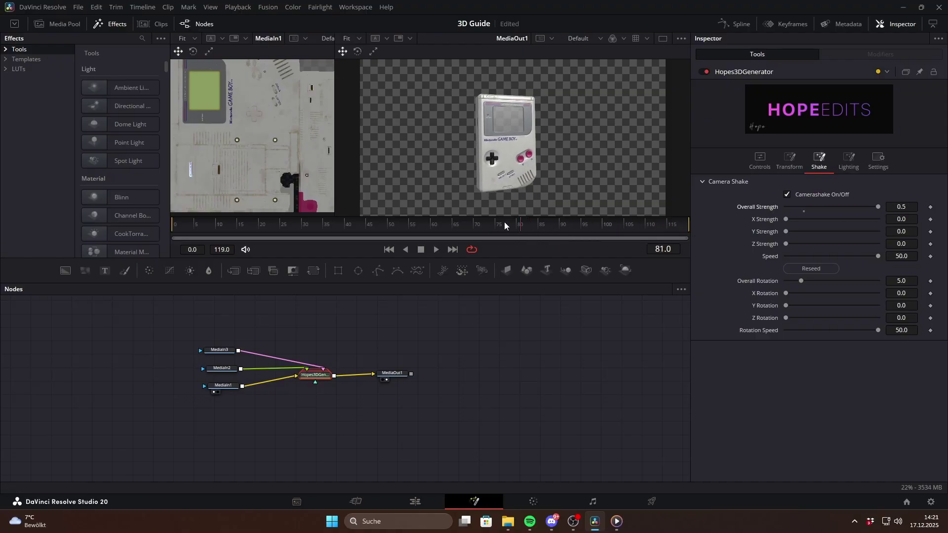
{"action": "left_click_drag", "start_coordinate": [496, 221], "coordinate": [683, 228]}
{"action": "left_click", "coordinate": [786, 194]}
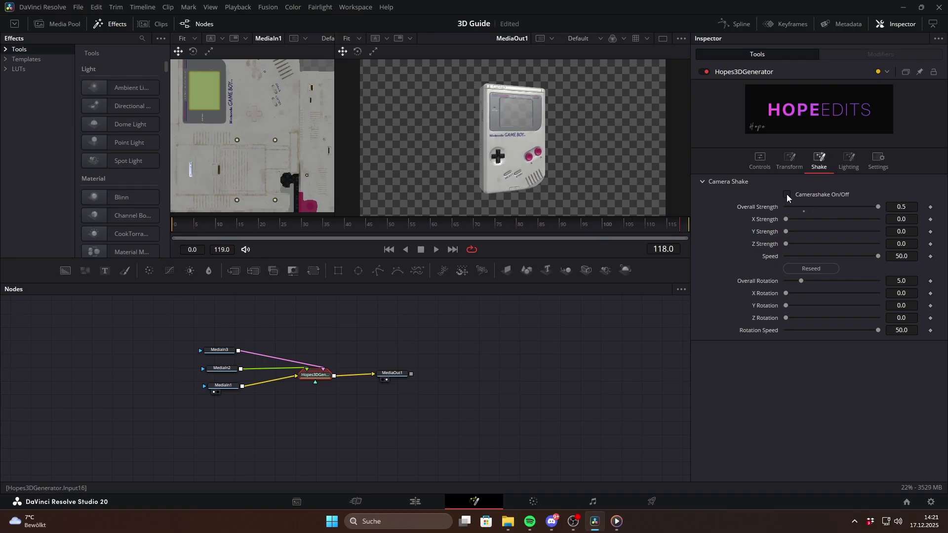
Review the lighting values, then nudge the Game Boy's Y position from -0.56 to -0.552.
{"action": "left_click", "coordinate": [849, 162]}
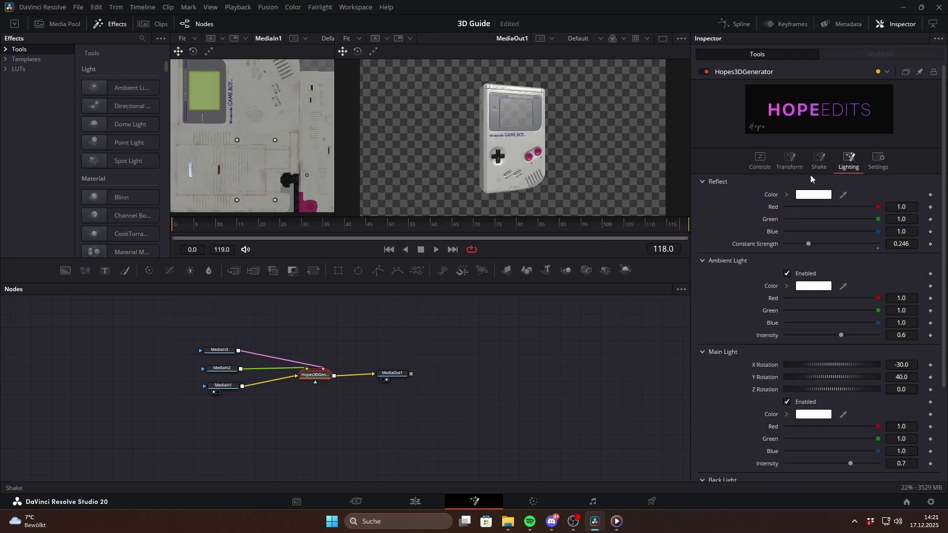
{"action": "scroll", "coordinate": [745, 203], "scroll_direction": "down", "scroll_amount": 3}
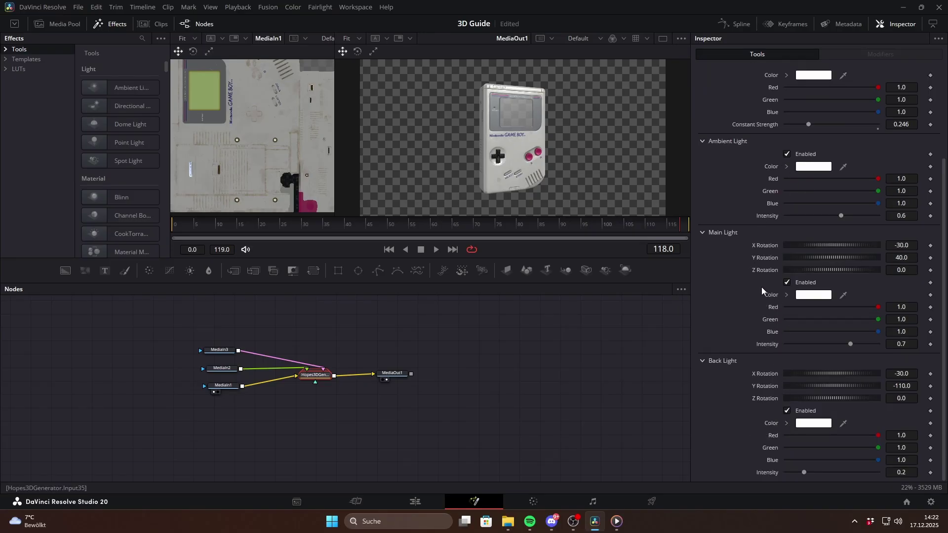
{"action": "scroll", "coordinate": [756, 284], "scroll_direction": "up", "scroll_amount": 2}
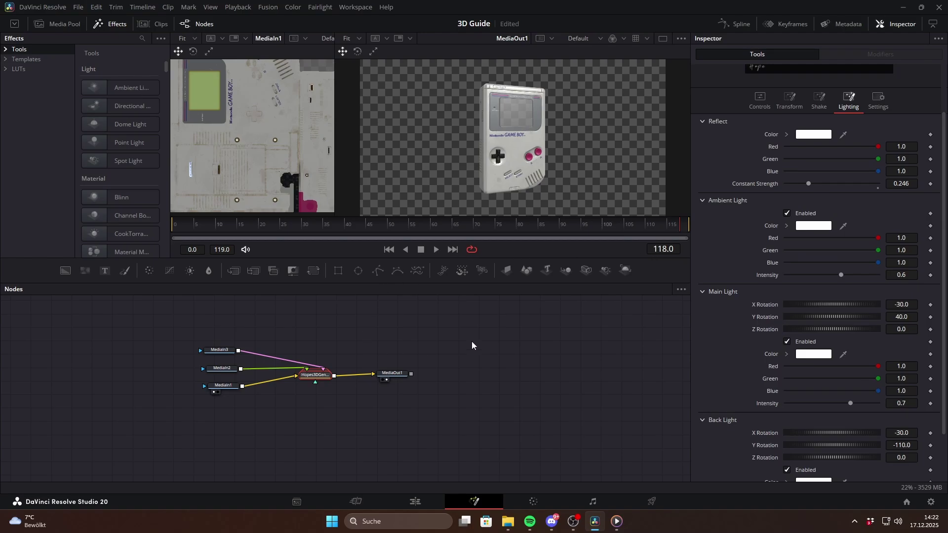
{"action": "left_click", "coordinate": [789, 101]}
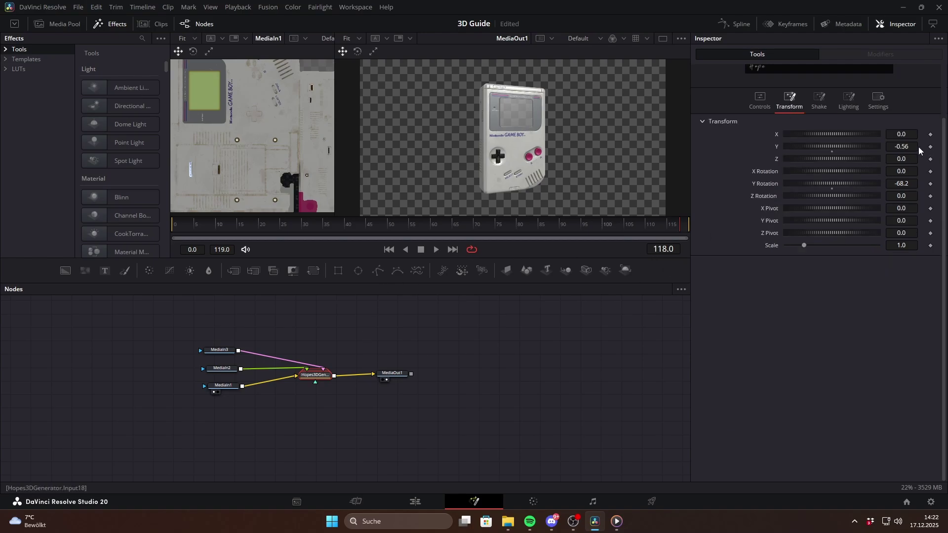
{"action": "mouse_move", "coordinate": [917, 146]}
{"action": "left_mouse_down"}
{"action": "mouse_move", "coordinate": [884, 147]}
{"action": "mouse_move", "coordinate": [919, 147]}
{"action": "left_mouse_up"}
Expand the Hopes3DGenerator group, move its nodes into view, and select Resize_1.
{"action": "right_click", "coordinate": [323, 376]}
{"action": "left_click", "coordinate": [327, 367]}
{"action": "left_click_drag", "start_coordinate": [333, 372], "coordinate": [415, 332]}
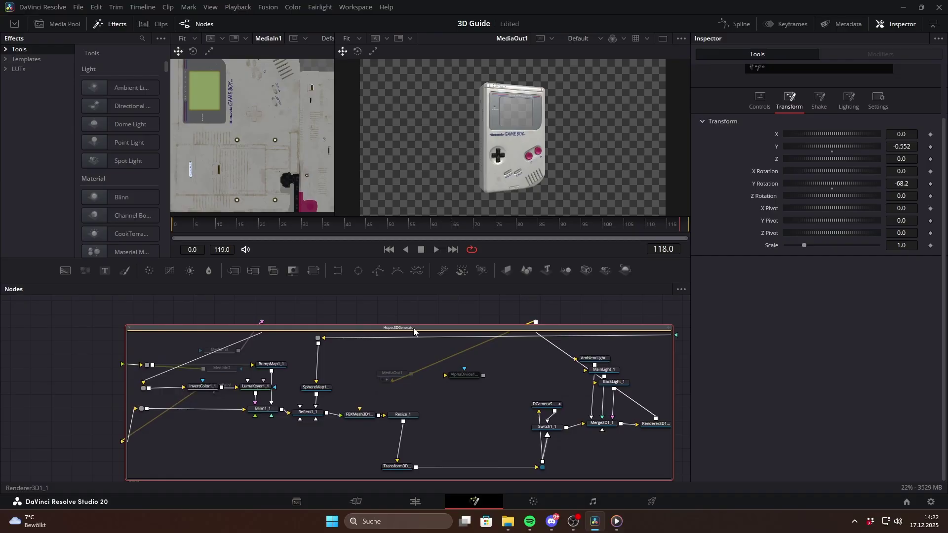
{"action": "scroll", "coordinate": [412, 357], "scroll_direction": "down", "scroll_amount": 2}
{"action": "scroll", "coordinate": [411, 343], "scroll_direction": "up", "scroll_amount": 1}
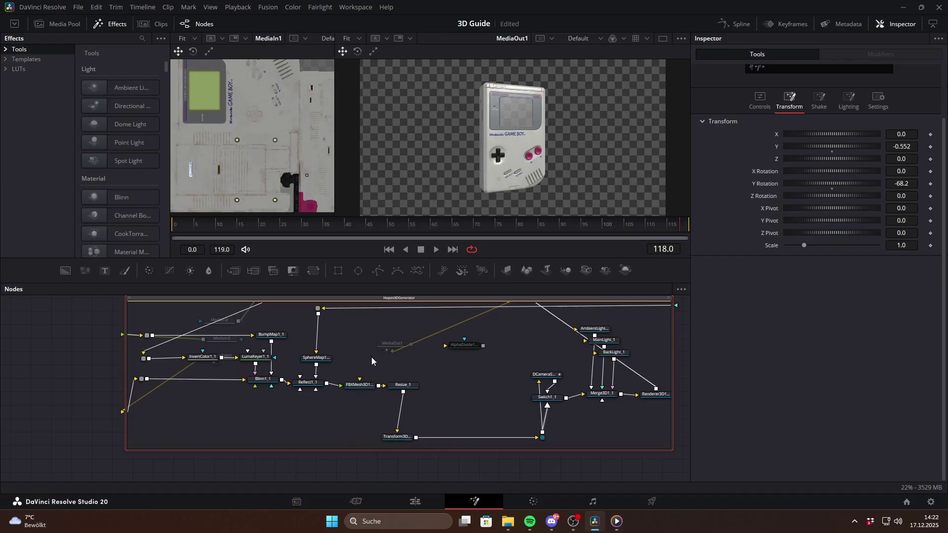
{"action": "left_click", "coordinate": [415, 385]}
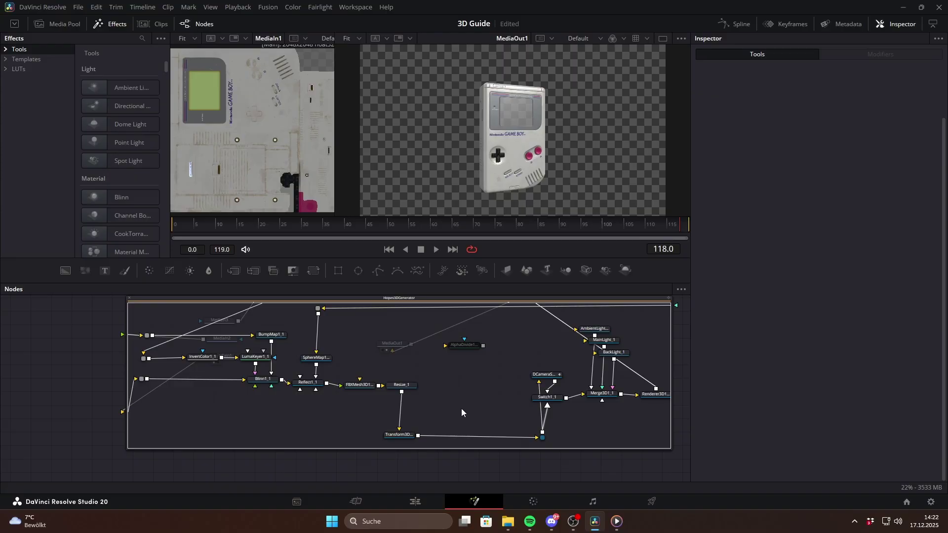
Search 'transform 3d' in Select Tool and add a Transform 3D Y Ease Out node.
{"action": "key", "text": "shift+space"}
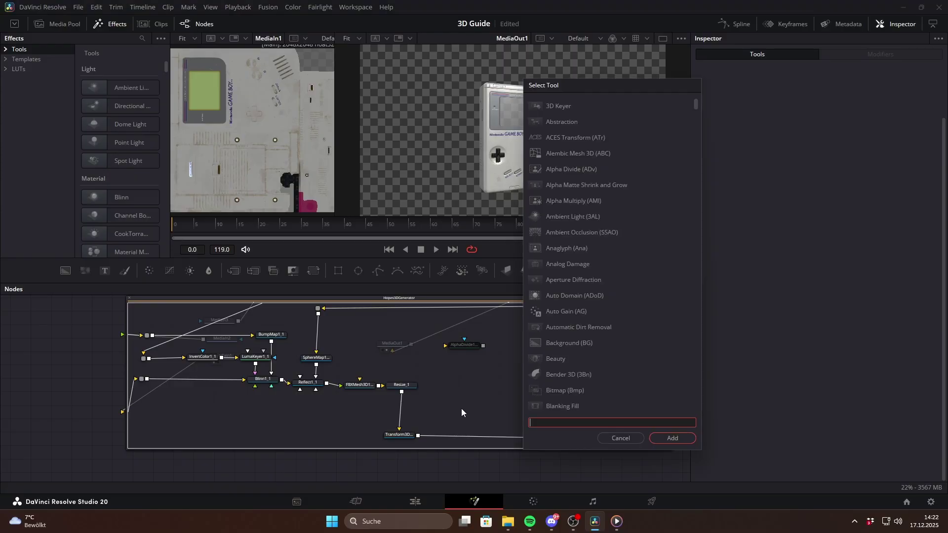
{"action": "type", "text": "transform "}
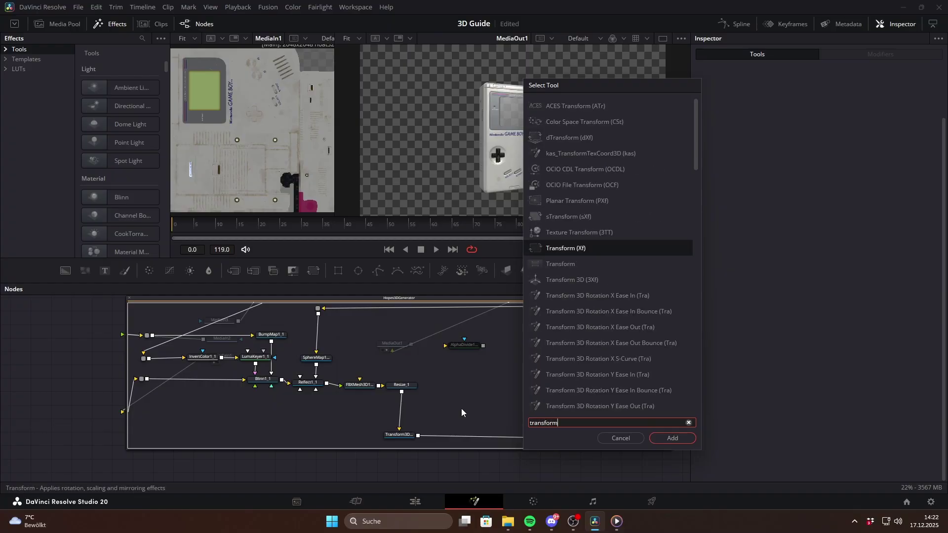
{"action": "type", "text": "3d"}
{"action": "scroll", "coordinate": [602, 259], "scroll_direction": "down", "scroll_amount": 5}
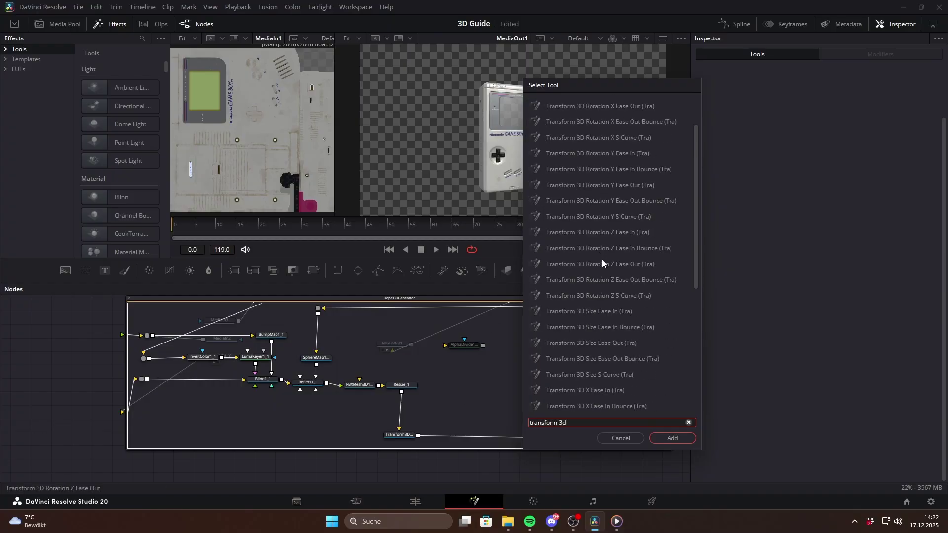
{"action": "scroll", "coordinate": [620, 348], "scroll_direction": "up", "scroll_amount": 2}
{"action": "scroll", "coordinate": [618, 163], "scroll_direction": "down", "scroll_amount": 3}
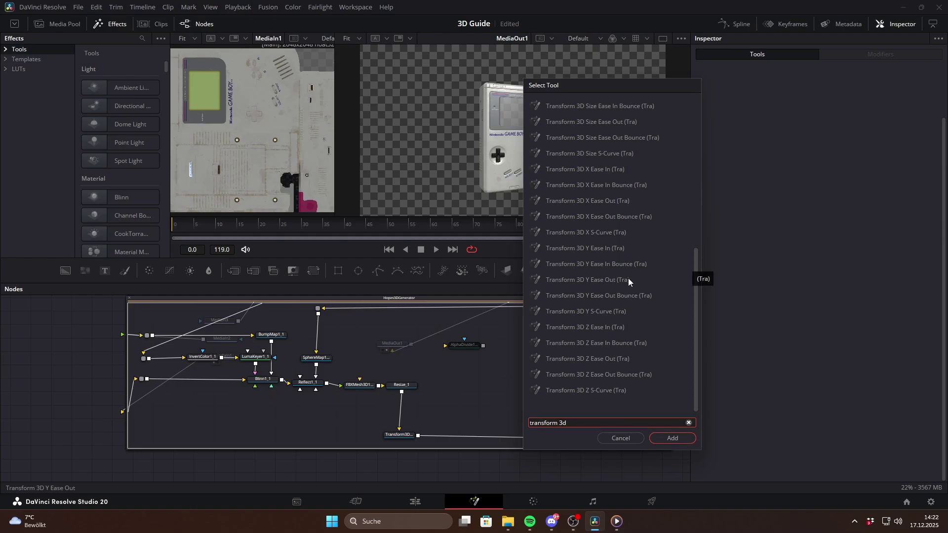
{"action": "left_click", "coordinate": [602, 279]}
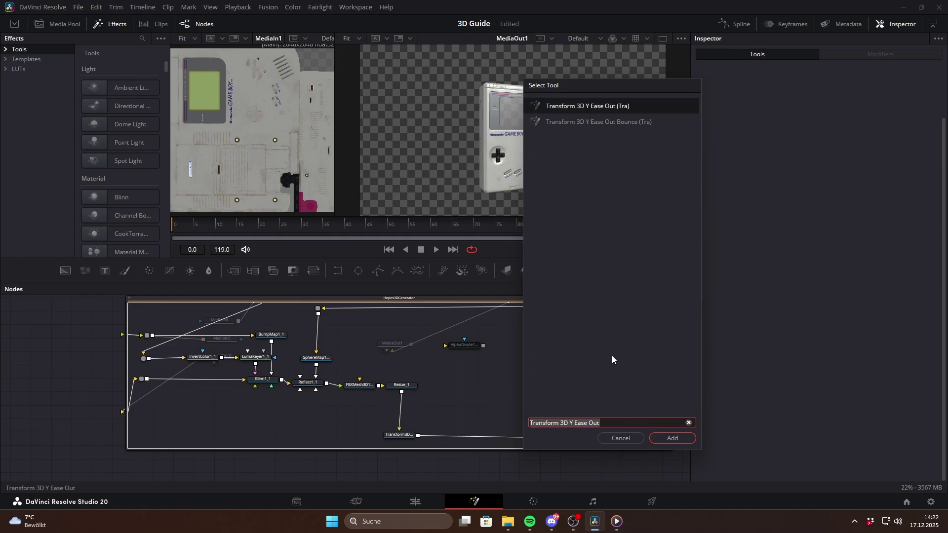
{"action": "left_click", "coordinate": [671, 438]}
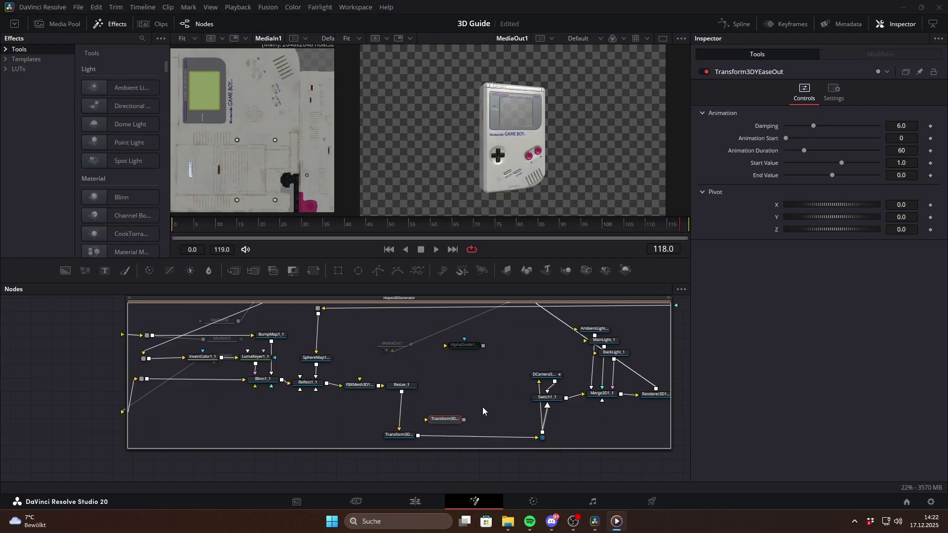
{"action": "key", "text": "shift+space"}
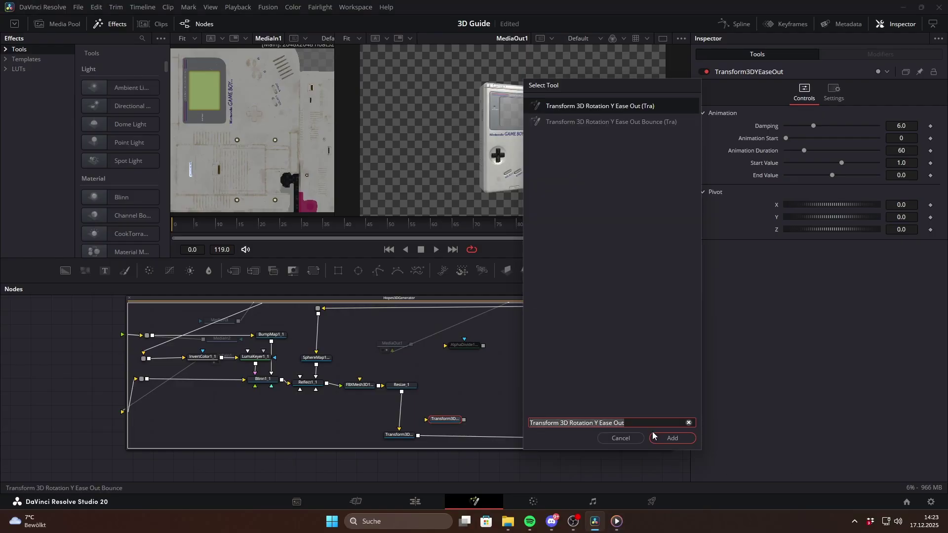
Add a Transform 3D Rotation Y Ease Out node between Transform3D and Switch1_1, then preview.
{"action": "left_click", "coordinate": [667, 437]}
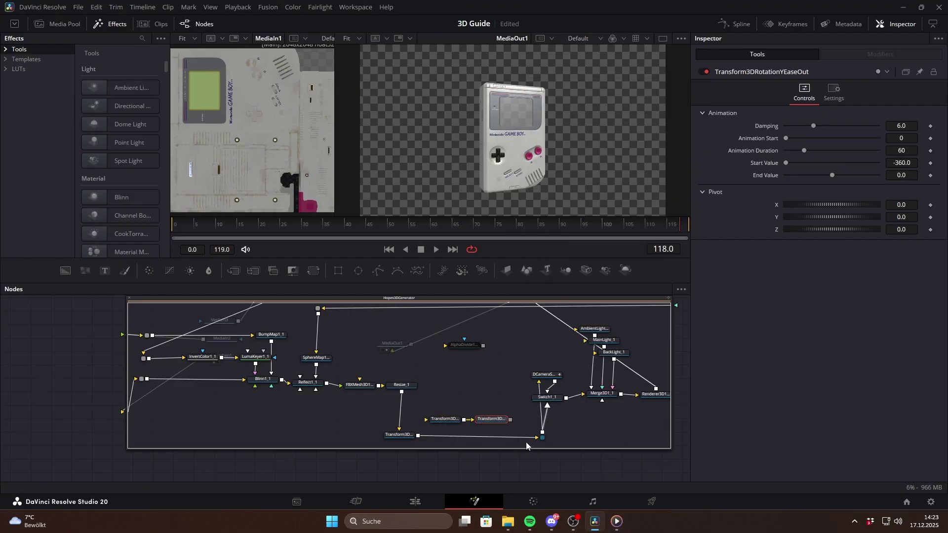
{"action": "left_click_drag", "start_coordinate": [493, 437], "coordinate": [432, 422]}
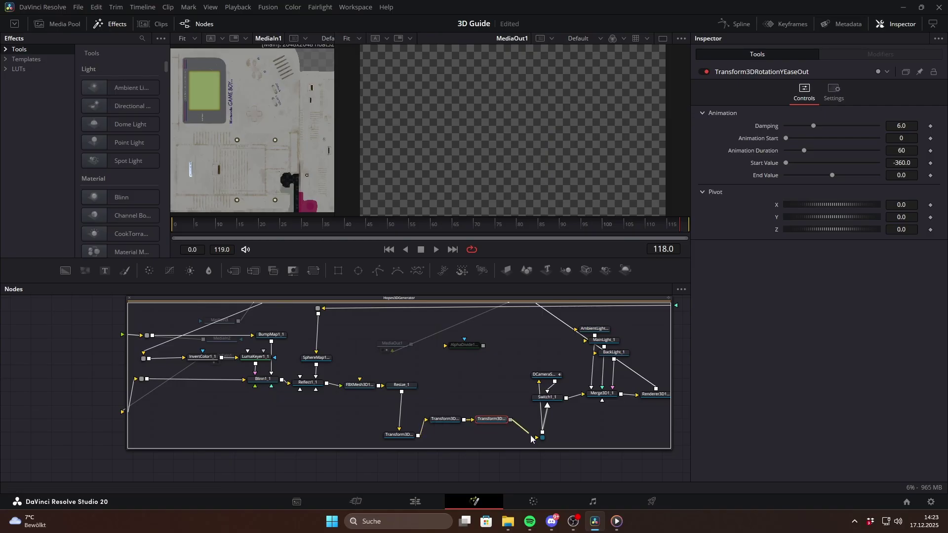
{"action": "left_click_drag", "start_coordinate": [510, 419], "coordinate": [538, 438]}
{"action": "left_click_drag", "start_coordinate": [232, 227], "coordinate": [405, 237]}
{"action": "left_click_drag", "start_coordinate": [315, 226], "coordinate": [153, 227]}
Drag the Transform3DYEaseOut Start Value to -1.33 and scrub to watch the Game Boy rise.
{"action": "left_click", "coordinate": [451, 419]}
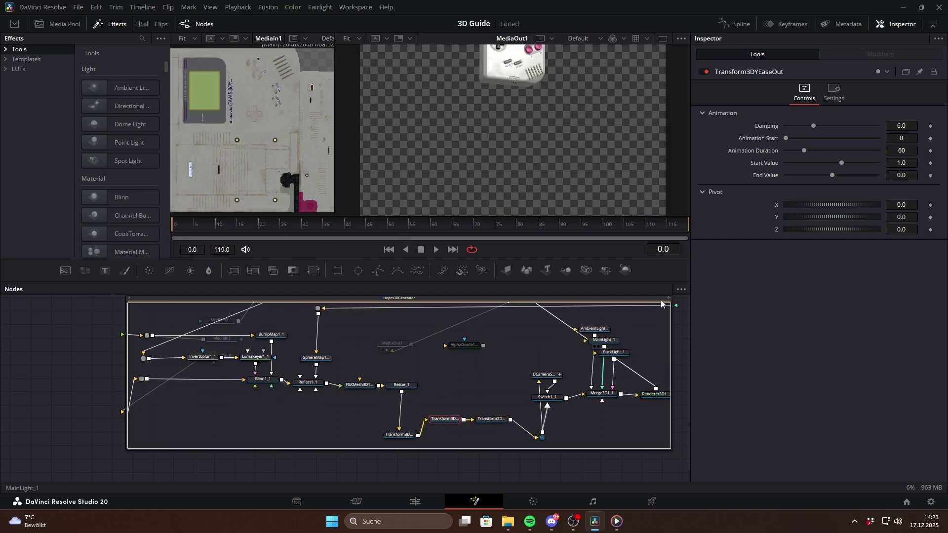
{"action": "left_click_drag", "start_coordinate": [901, 163], "coordinate": [886, 163]}
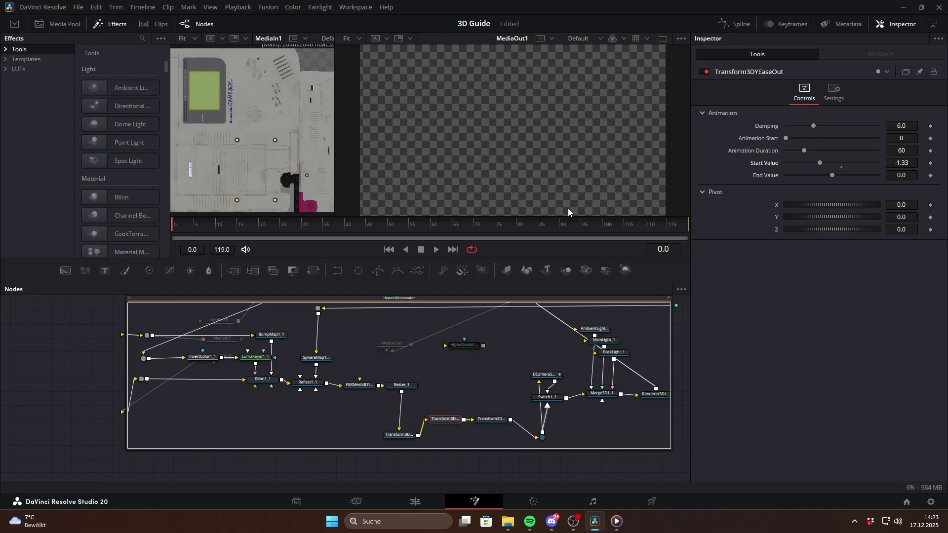
{"action": "left_click", "coordinate": [191, 226]}
{"action": "left_click_drag", "start_coordinate": [190, 223], "coordinate": [541, 228]}
{"action": "left_click", "coordinate": [488, 421]}
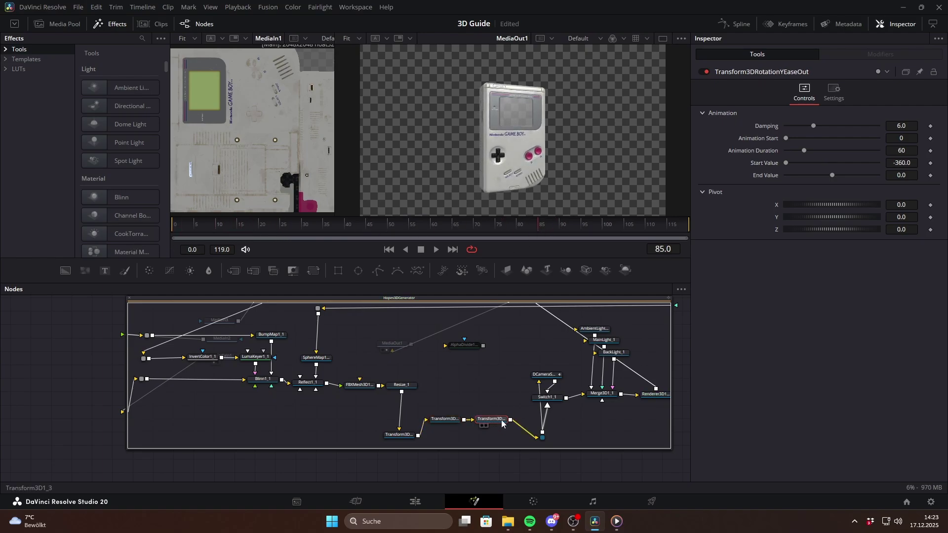
Line up the rotation and Y ease-out nodes, reconnect the last to Switch1_1, and scrub to check.
{"action": "left_click_drag", "start_coordinate": [498, 421], "coordinate": [505, 408]}
{"action": "mouse_move", "coordinate": [444, 419]}
{"action": "left_mouse_down"}
{"action": "mouse_move", "coordinate": [496, 420]}
{"action": "mouse_move", "coordinate": [443, 416]}
{"action": "left_mouse_up"}
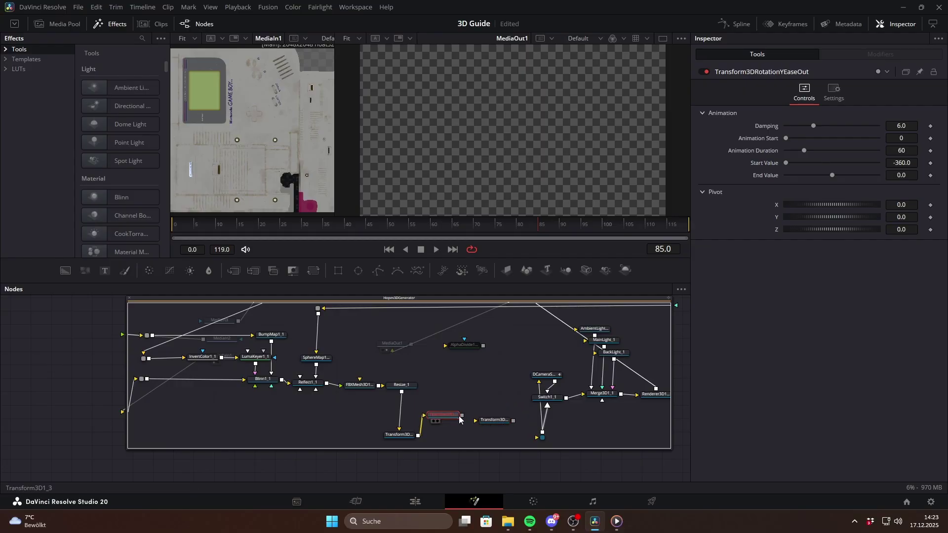
{"action": "left_click_drag", "start_coordinate": [513, 420], "coordinate": [537, 437]}
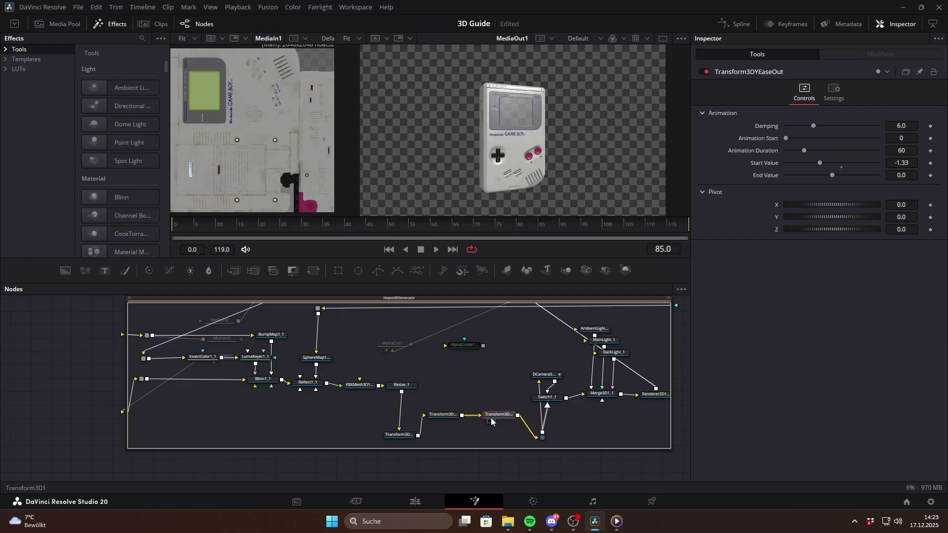
{"action": "left_click_drag", "start_coordinate": [482, 417], "coordinate": [486, 411]}
{"action": "left_click_drag", "start_coordinate": [280, 231], "coordinate": [421, 228]}
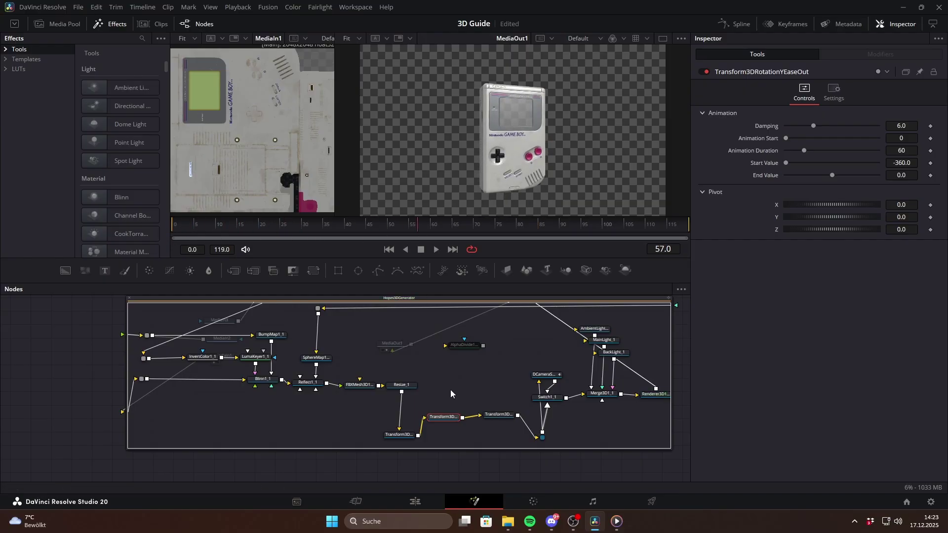
{"action": "left_click_drag", "start_coordinate": [494, 418], "coordinate": [490, 420]}
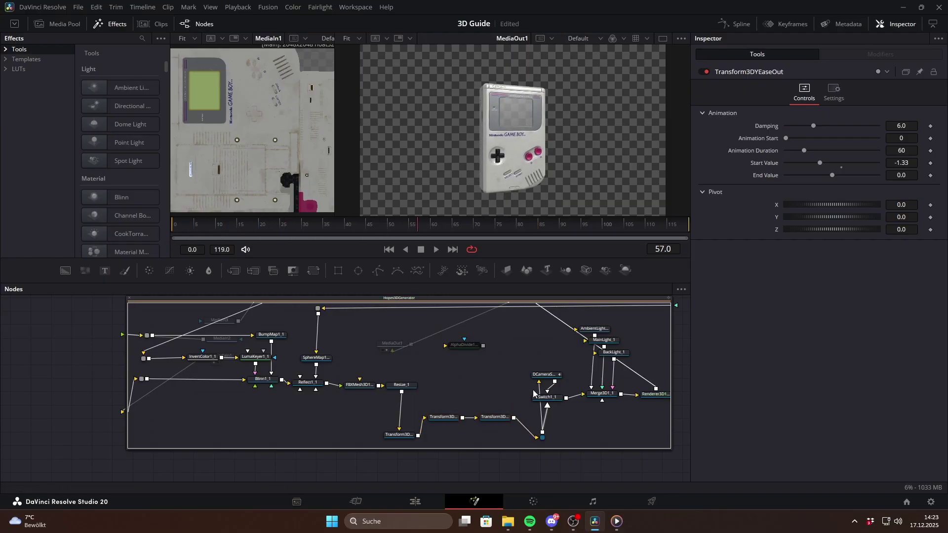